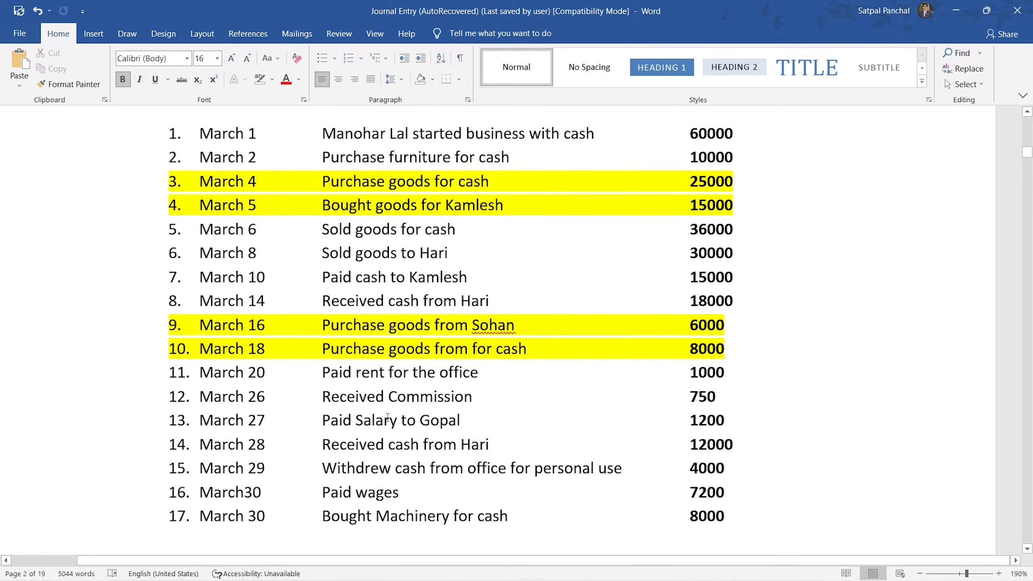
# - Switch from the Word transaction list to TallyPrime and open a new purchase voucher for the Sale and Purchase company
pyautogui.moveTo(518, 157); pyautogui.dragTo(262, 157)
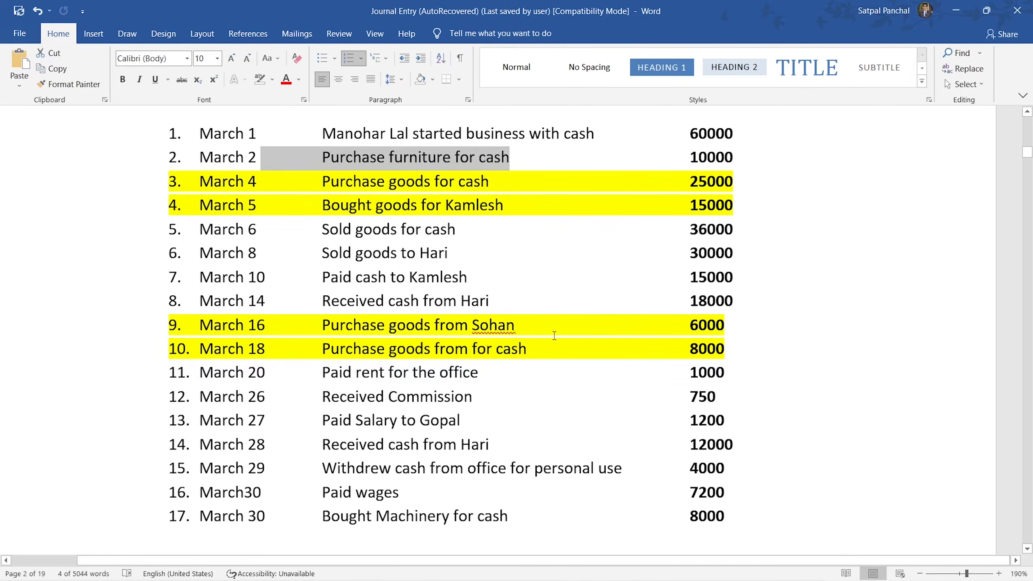
pyautogui.hotkey('alt', 'Tab')
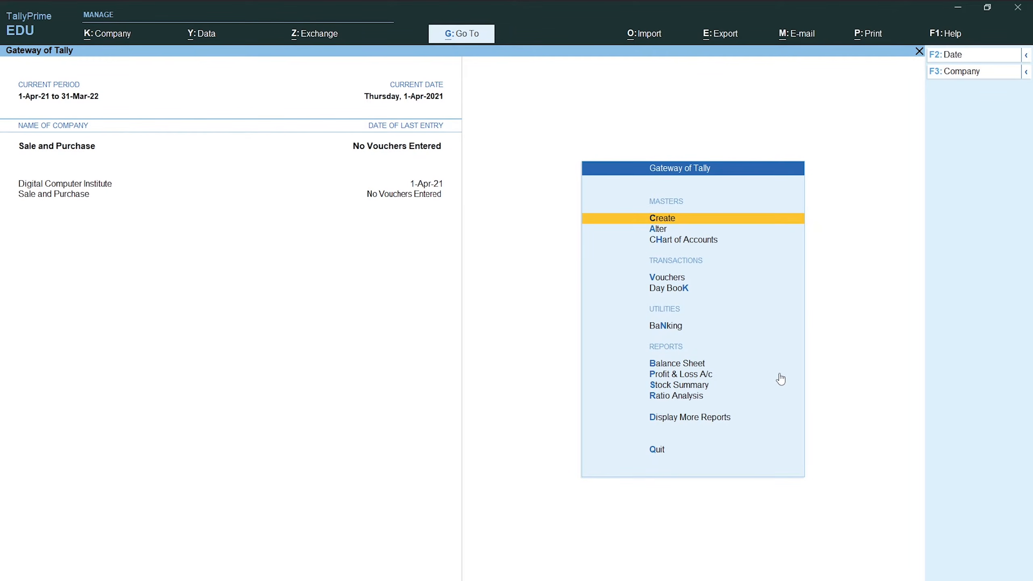
pyautogui.press('Down')
pyautogui.press('Down')
pyautogui.press('Down')
pyautogui.press('Down')
pyautogui.press('Down')
pyautogui.press('Down')
pyautogui.press('Up')
pyautogui.press('Up')
pyautogui.press('Up')
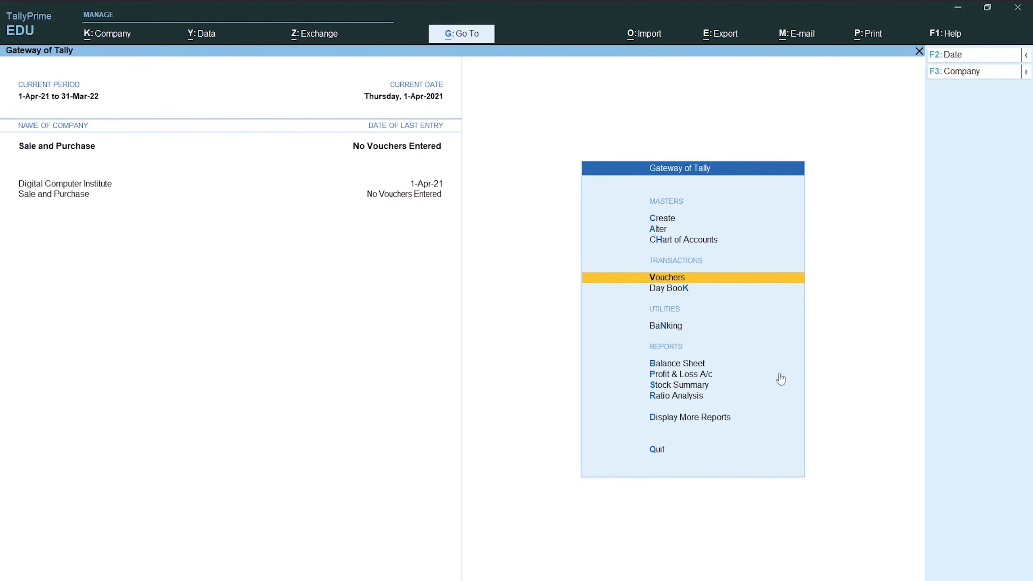
pyautogui.press('Return')
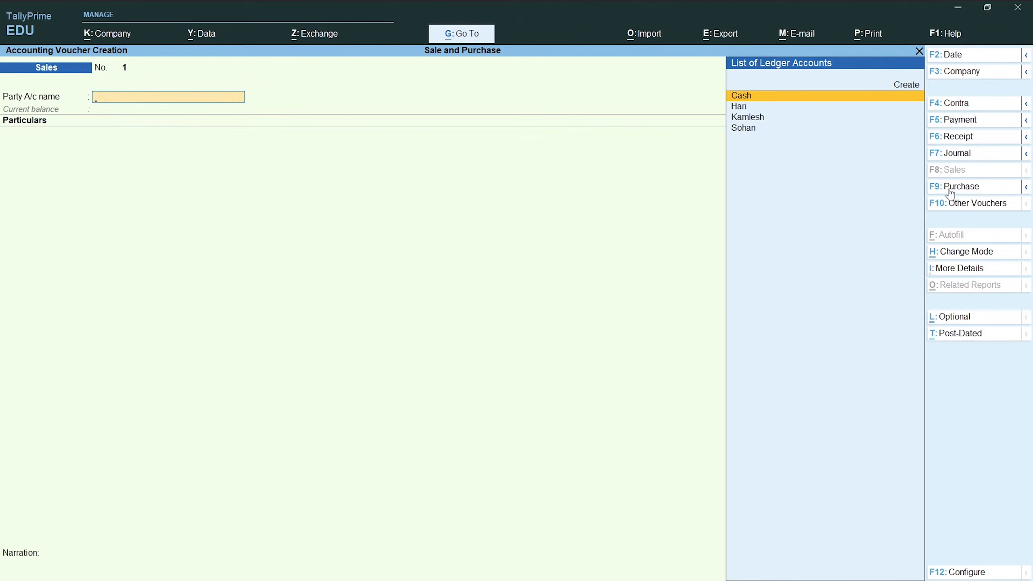
pyautogui.click(950, 188)
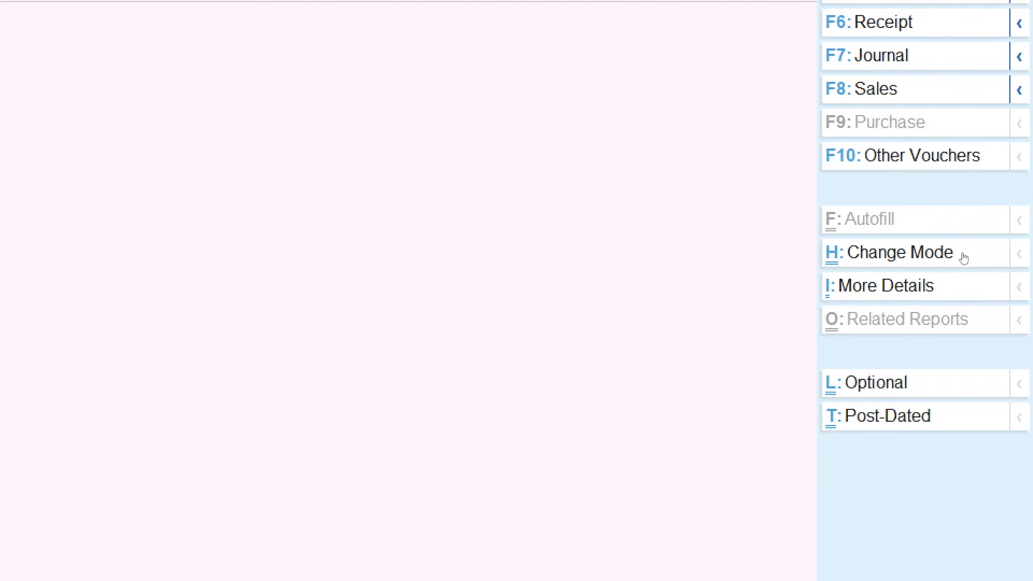
# - Review the available voucher modes and set the purchase voucher to Accounting Invoice mode
pyautogui.click(964, 256)
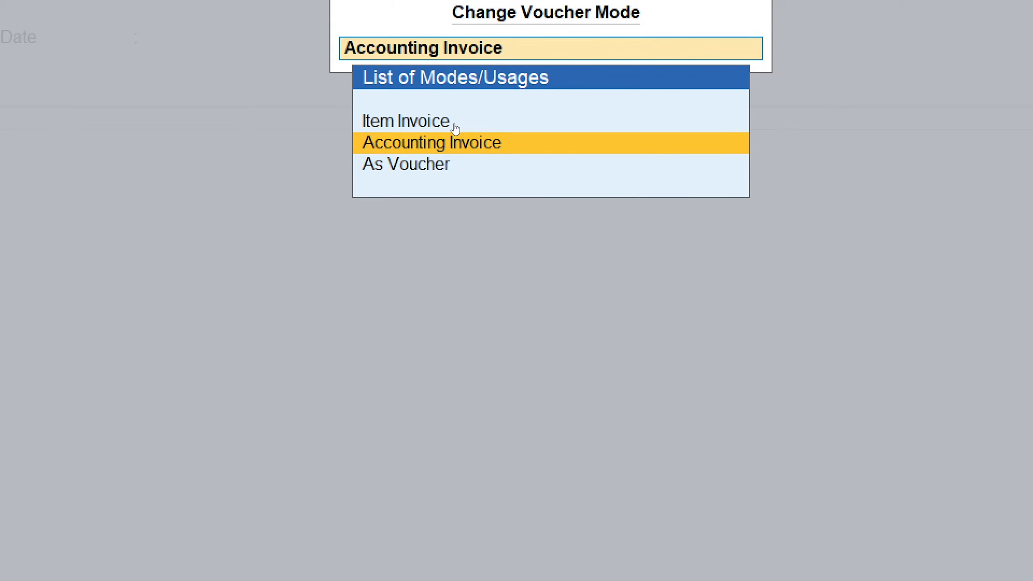
pyautogui.press('Up')
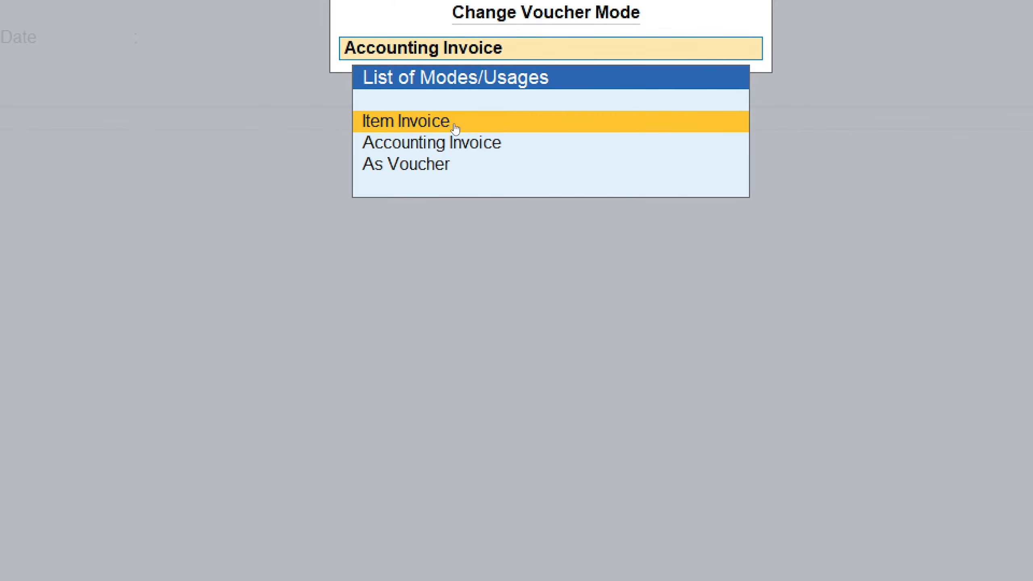
pyautogui.press('Down')
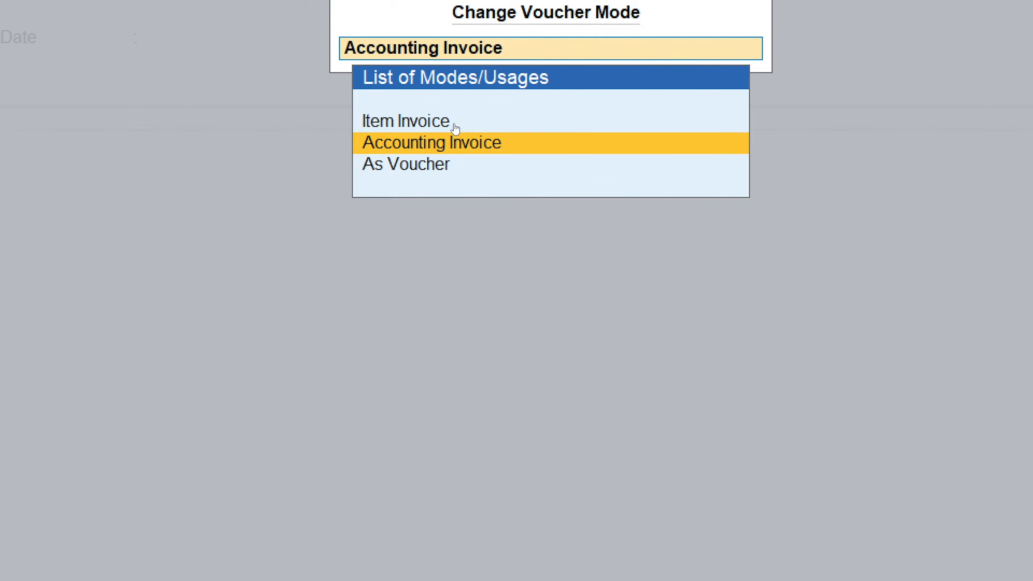
pyautogui.press('Down')
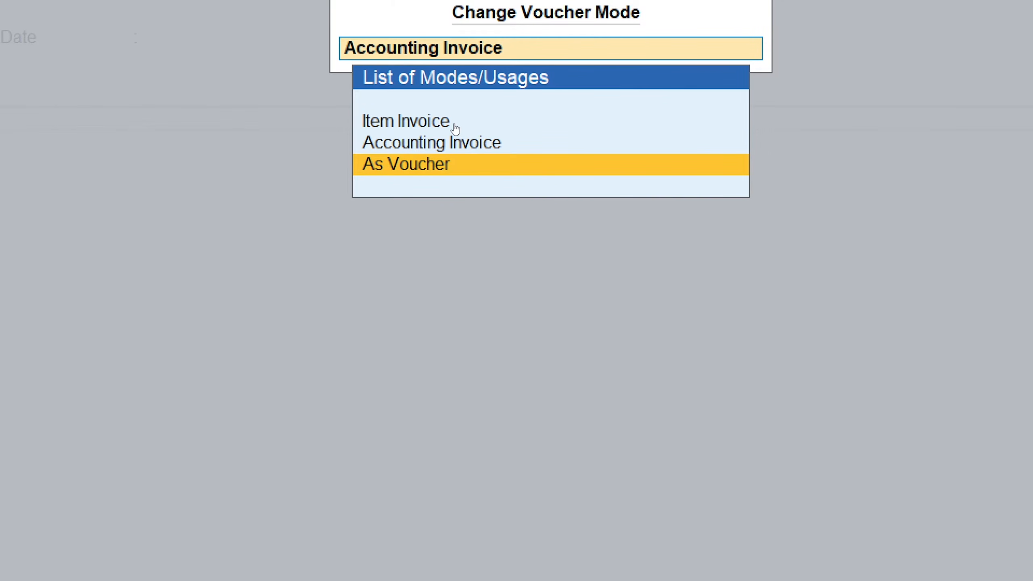
pyautogui.press('Up')
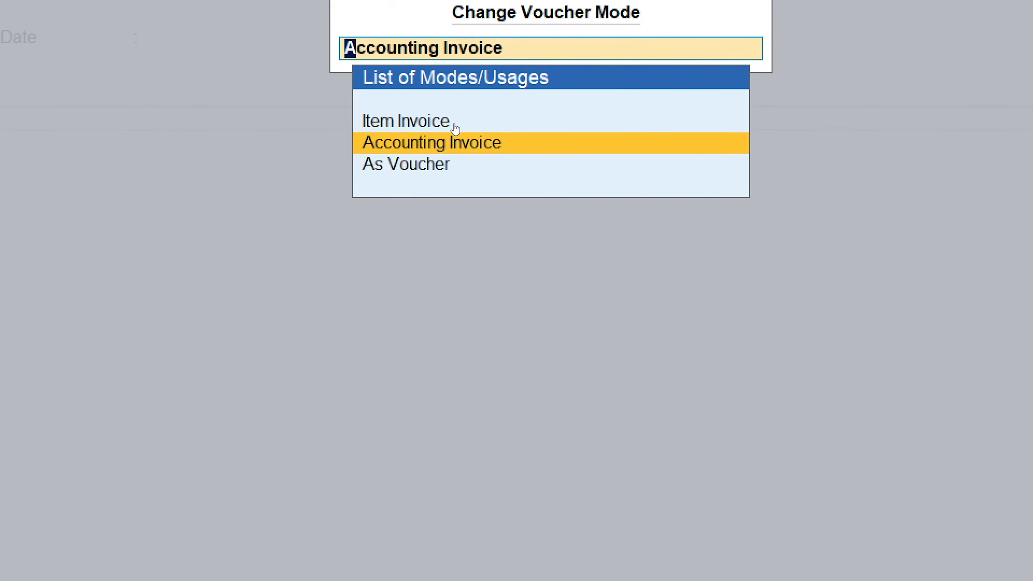
pyautogui.press('Down')
pyautogui.press('Up')
pyautogui.press('Up')
pyautogui.press('Down')
pyautogui.press('Down')
pyautogui.press('Up')
pyautogui.press('Up')
pyautogui.press('Down')
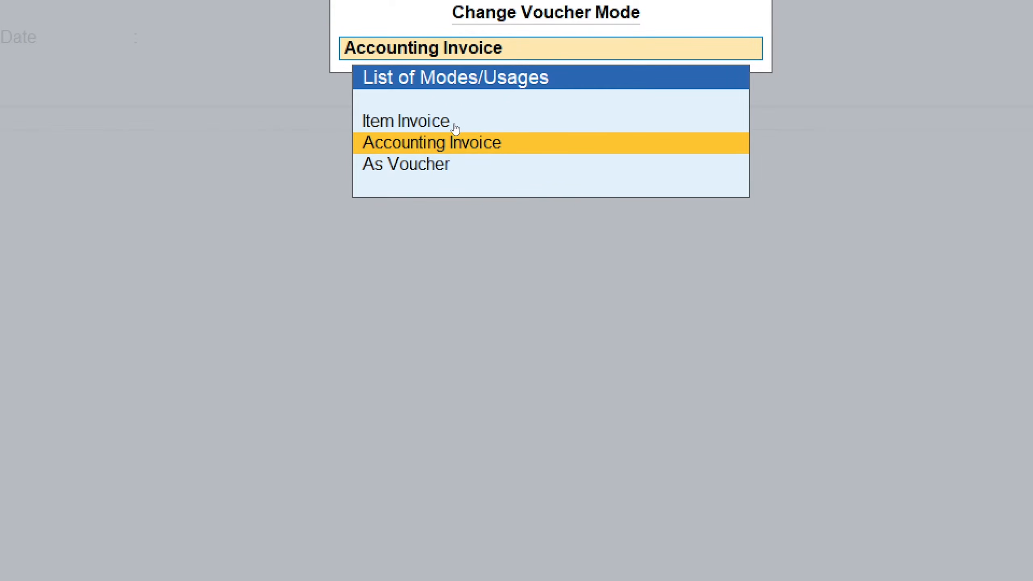
pyautogui.press('Return')
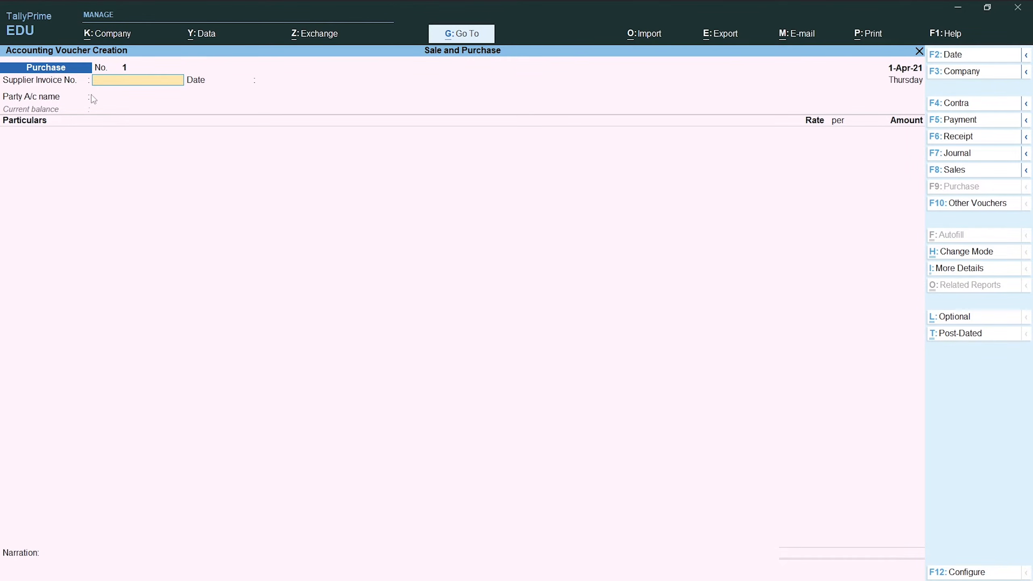
# - Enter supplier invoice number 2345 on the purchase voucher and accept 1-Apr-21 as the invoice date
pyautogui.write('2345')
pyautogui.press('Return')
pyautogui.press('Return')
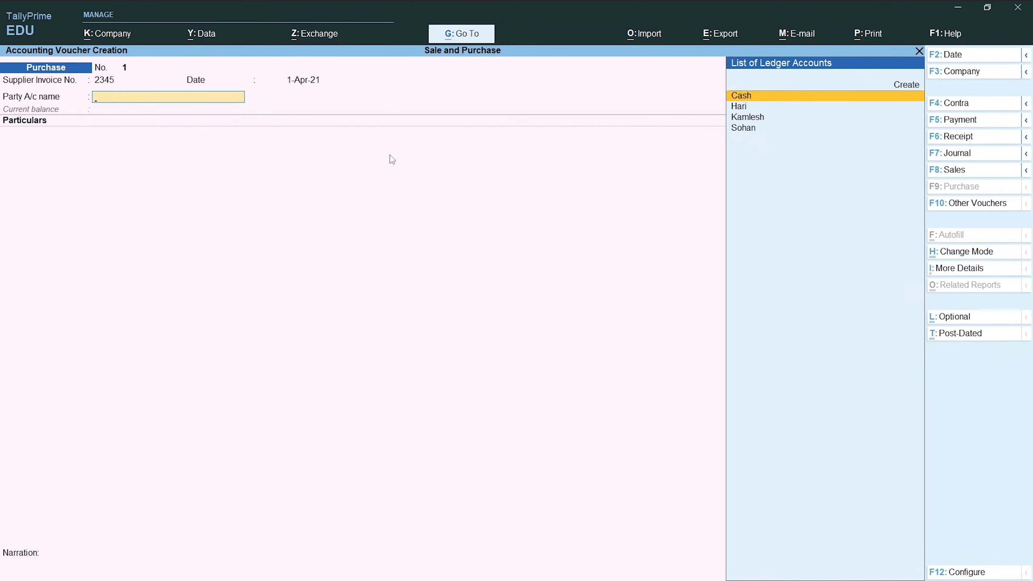
# - Check the March 4 goods purchase in Word, return to TallyPrime and choose Cash as the party account
pyautogui.press('alt')
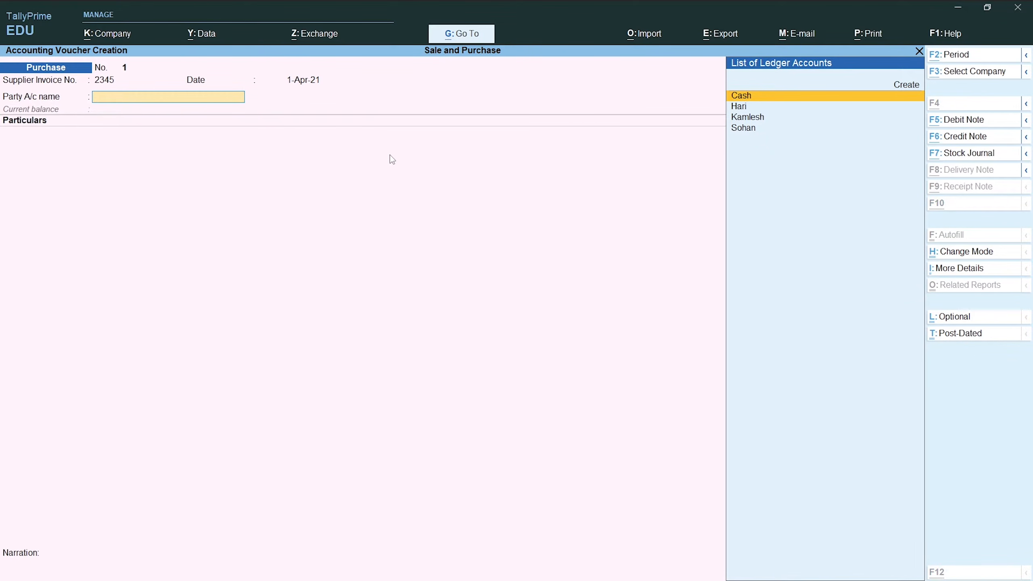
pyautogui.hotkey('alt', 'Tab')
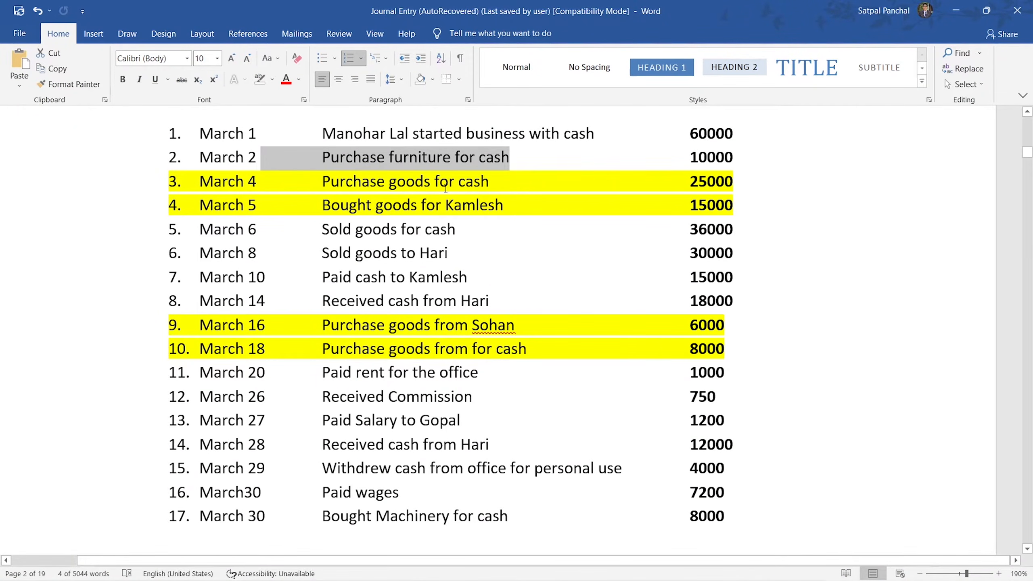
pyautogui.click(518, 178)
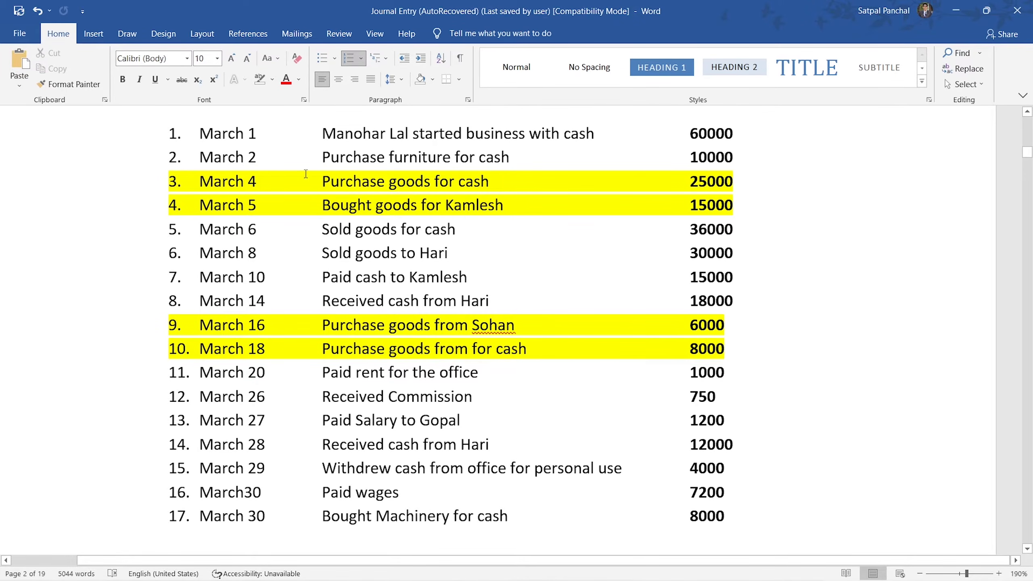
pyautogui.hotkey('alt', 'Tab')
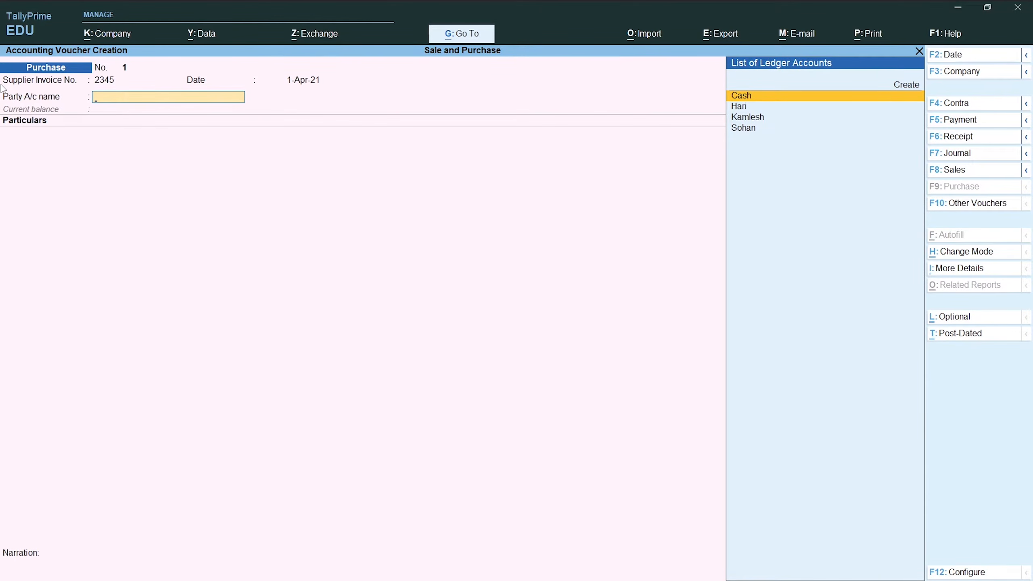
pyautogui.press('Down')
pyautogui.press('Up')
pyautogui.press('Return')
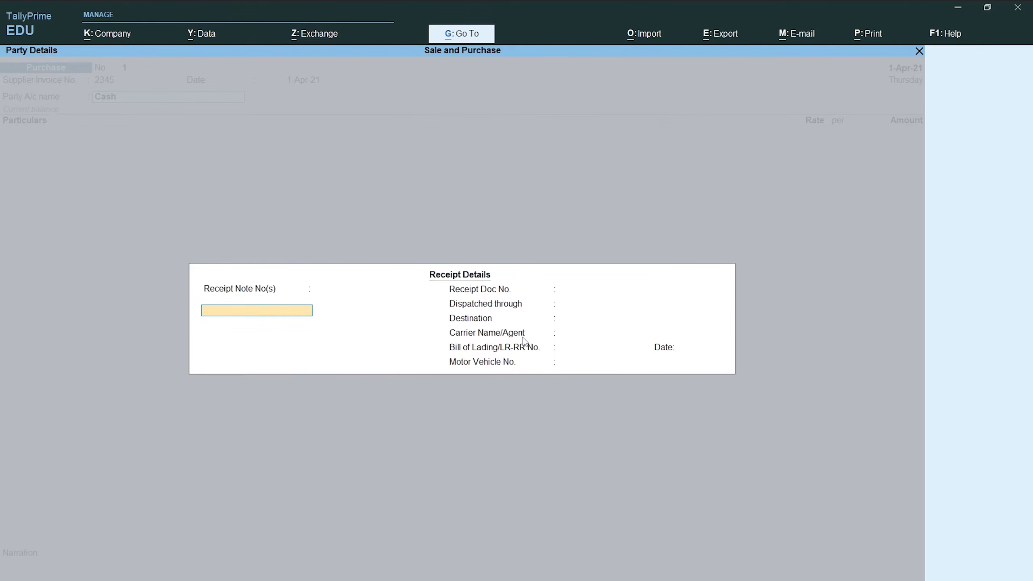
# - Leave the receipt details blank and accept the Cash party details with state Not Applicable and country India
pyautogui.press('Return')
pyautogui.press('Return')
pyautogui.press('Return')
pyautogui.press('Return')
pyautogui.press('Return')
pyautogui.press('Return')
pyautogui.press('Return')
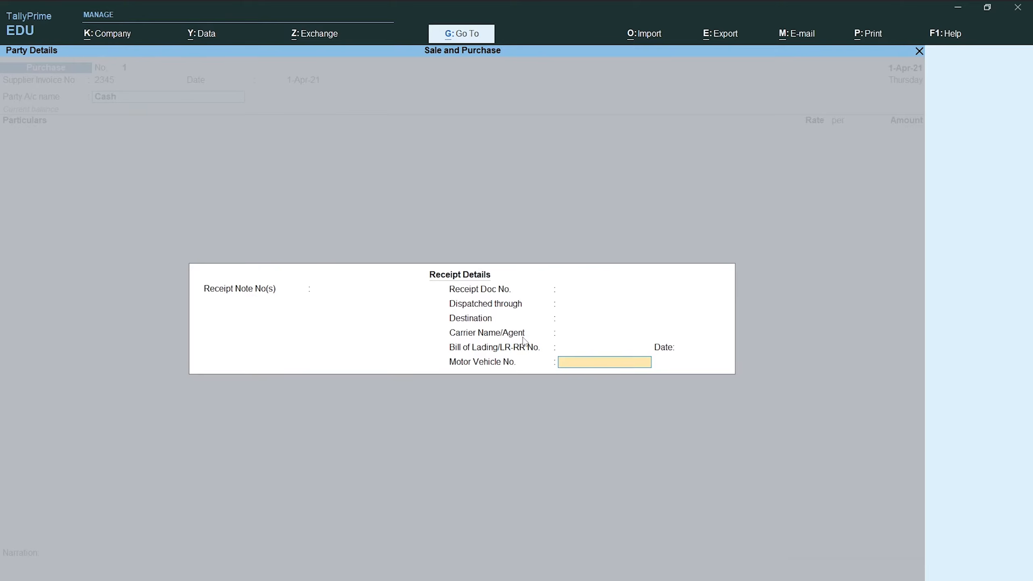
pyautogui.press('Return')
pyautogui.press('Return')
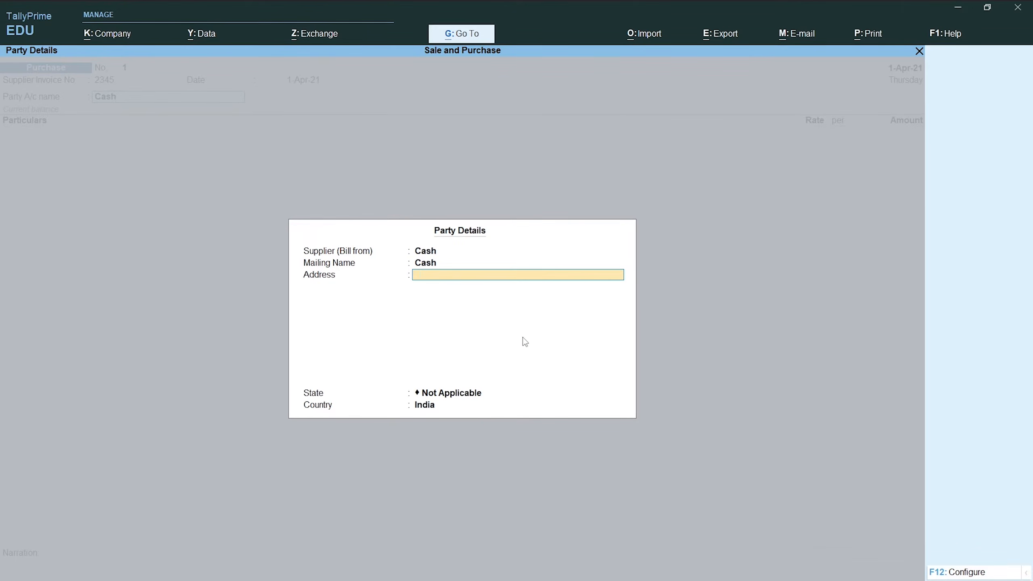
pyautogui.press('Return')
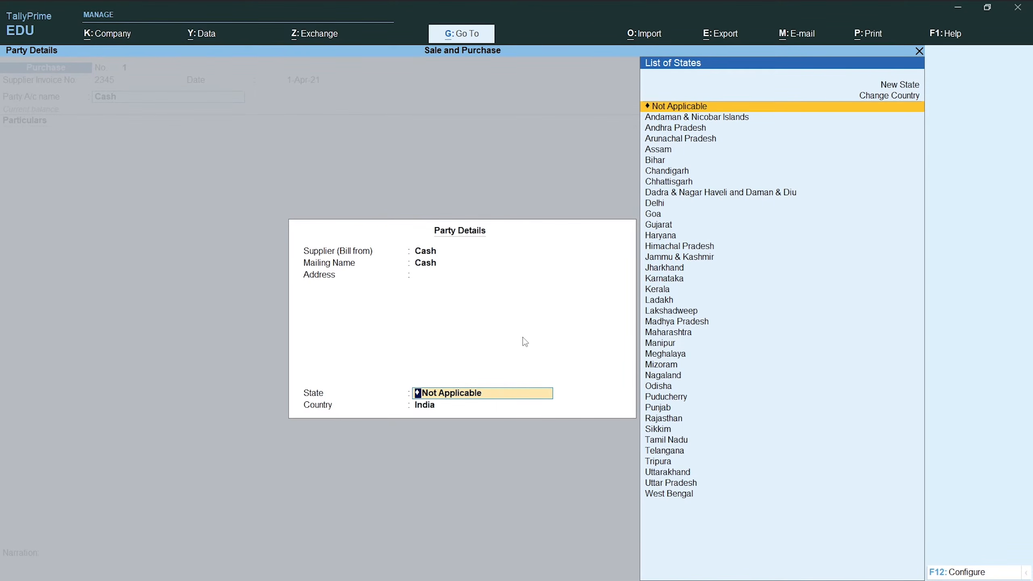
pyautogui.press('Return')
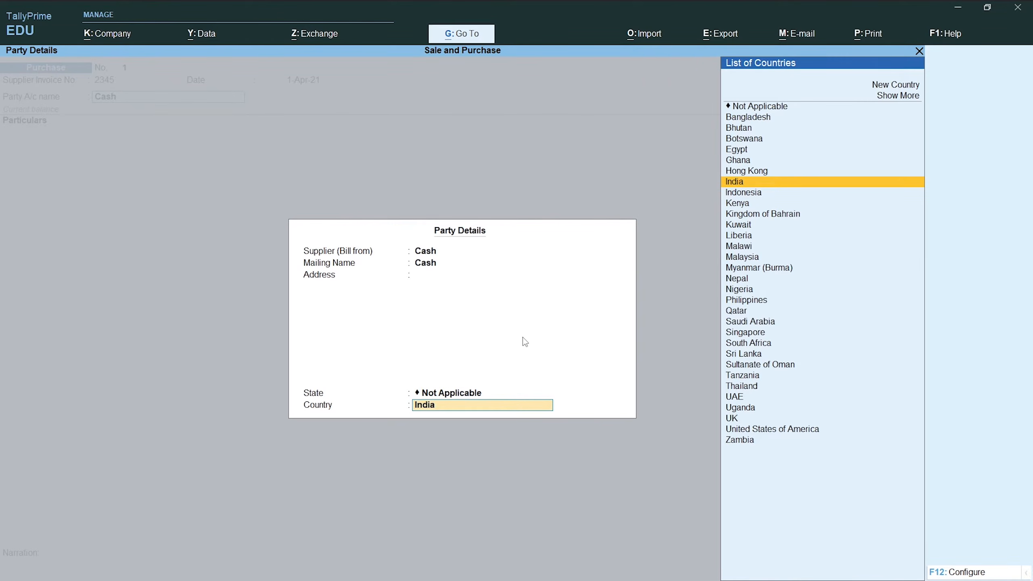
pyautogui.press('Return')
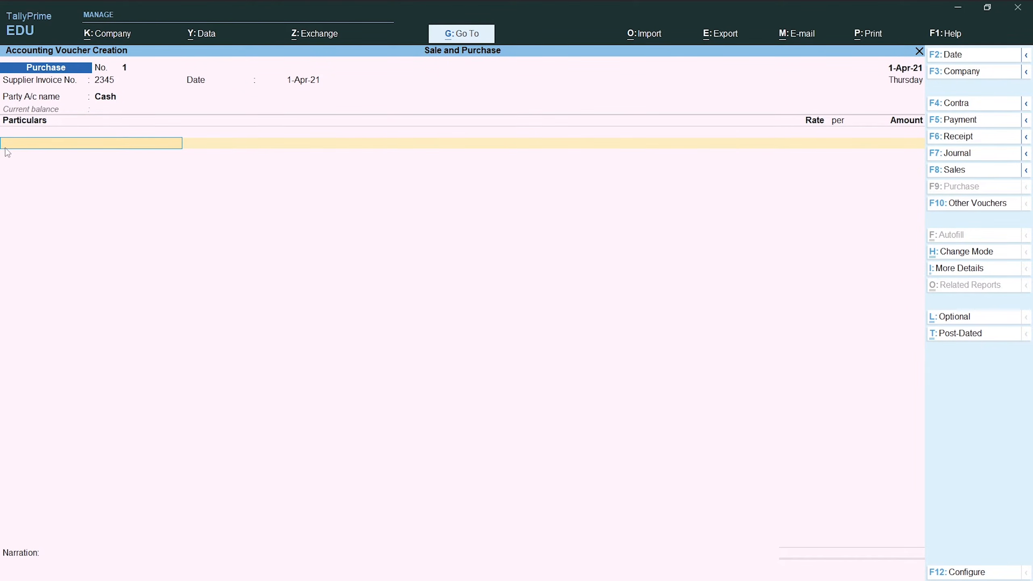
# - Add the Purcahse ledger to the voucher with the amount 25000 taken from the March 4 entry in Word
pyautogui.press('space')
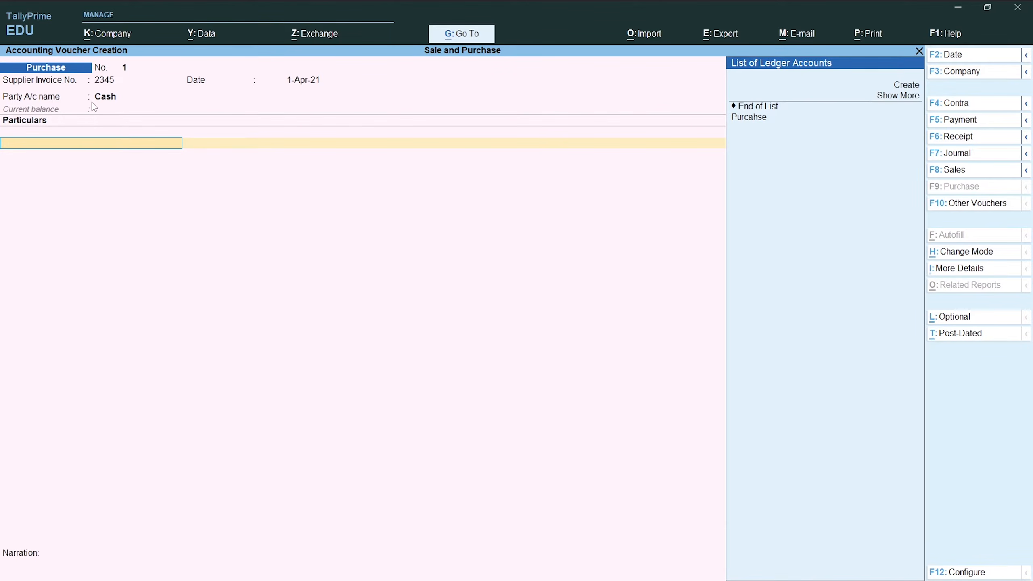
pyautogui.press('Down')
pyautogui.press('Down')
pyautogui.press('Down')
pyautogui.press('Down')
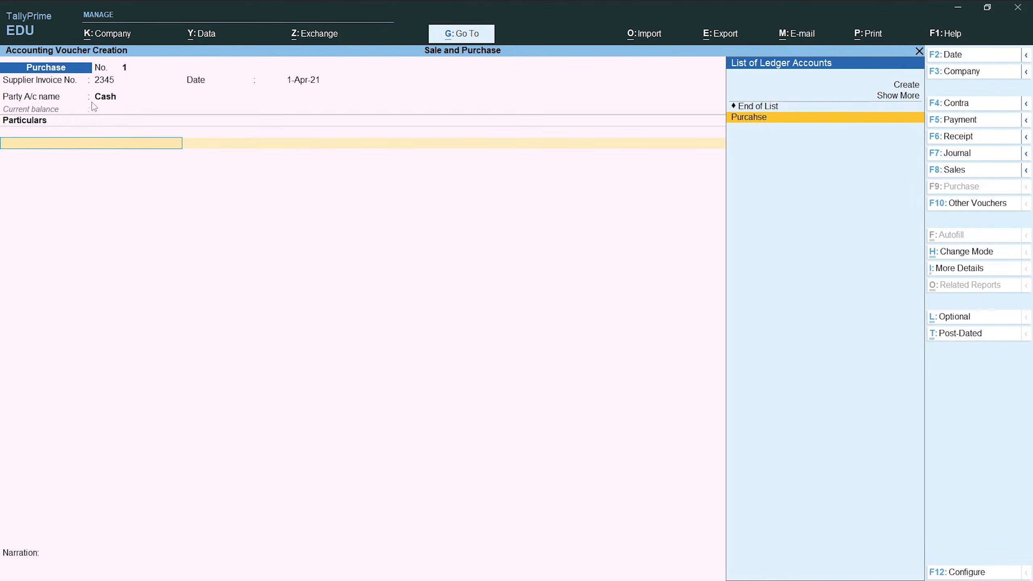
pyautogui.press('Return')
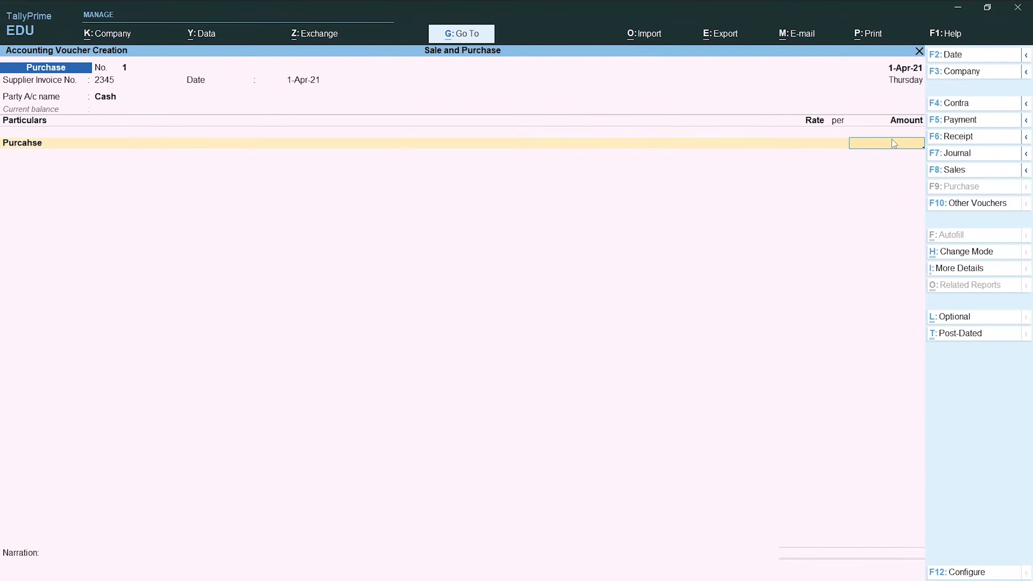
pyautogui.hotkey('alt', 'Tab')
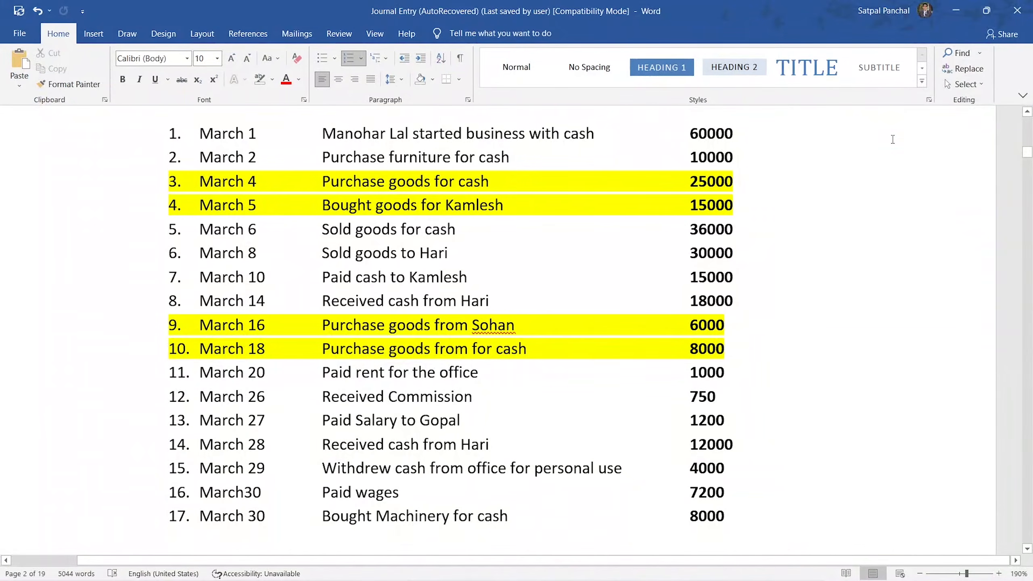
pyautogui.hotkey('alt', 'Tab')
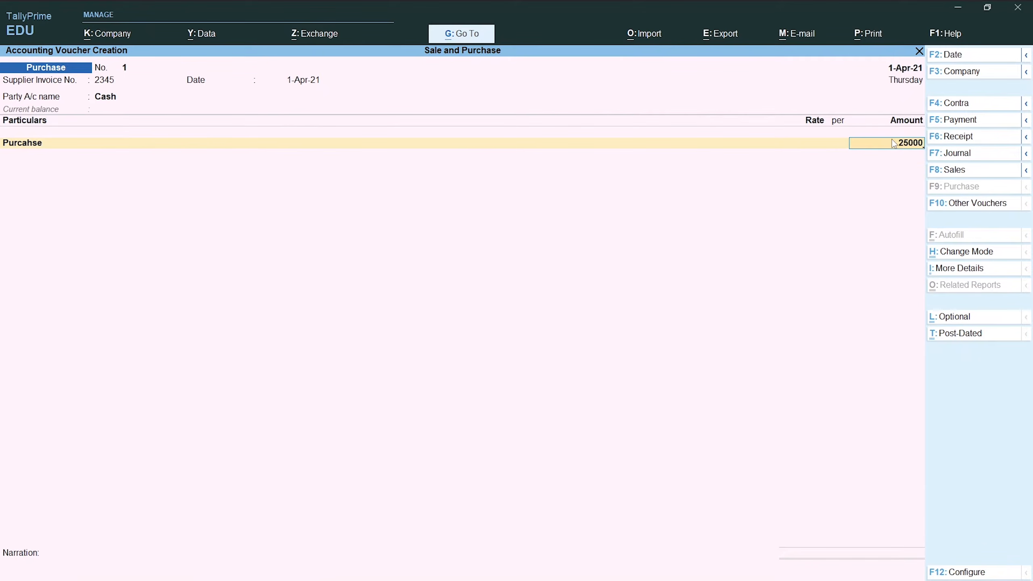
pyautogui.press('Return')
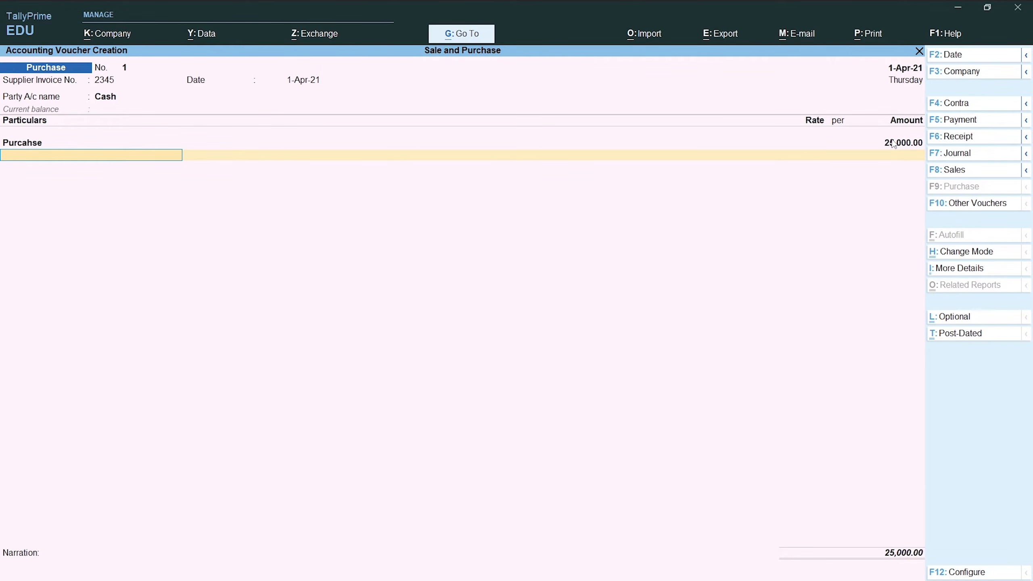
# - End the particulars list, leave the narration empty and save the cash purchase voucher
pyautogui.press('Return')
pyautogui.press('Return')
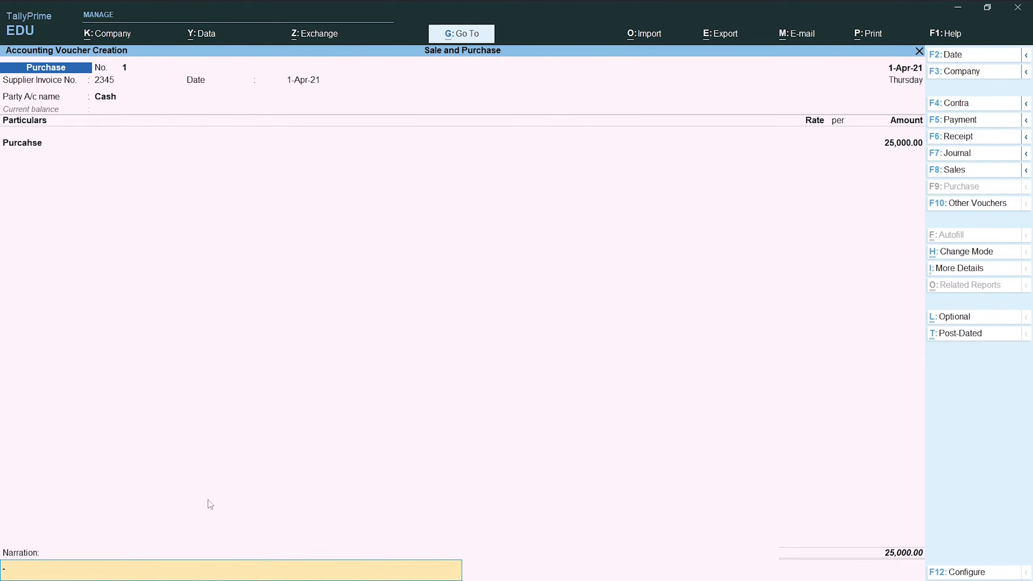
pyautogui.press('ctrl')
pyautogui.press('Return')
pyautogui.press('Return')
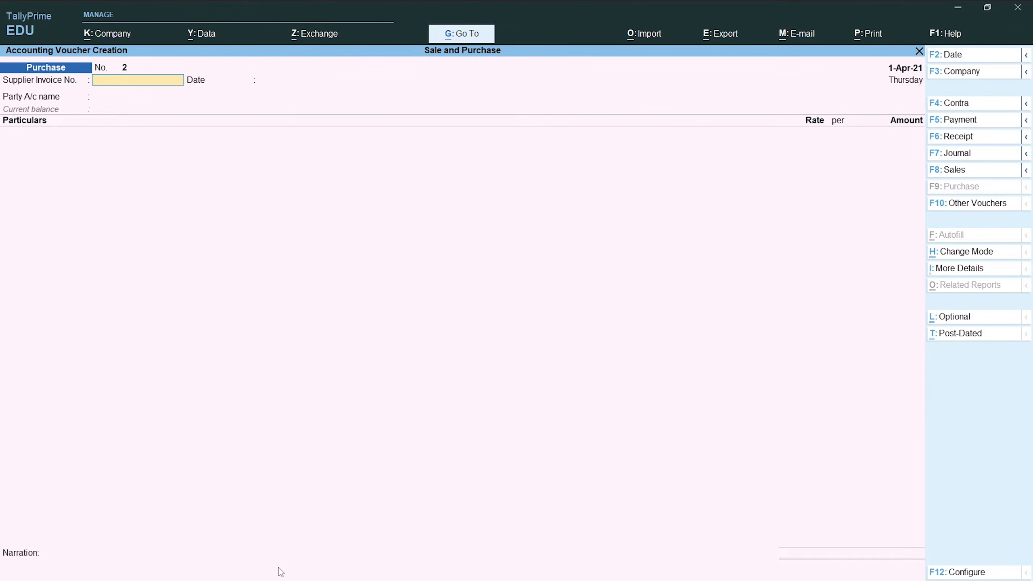
# - Check the March 5 goods purchase in Word, enter supplier invoice number 76655 in TallyPrime and choose that entry's supplier as party account
pyautogui.hotkey('alt', 'Tab')
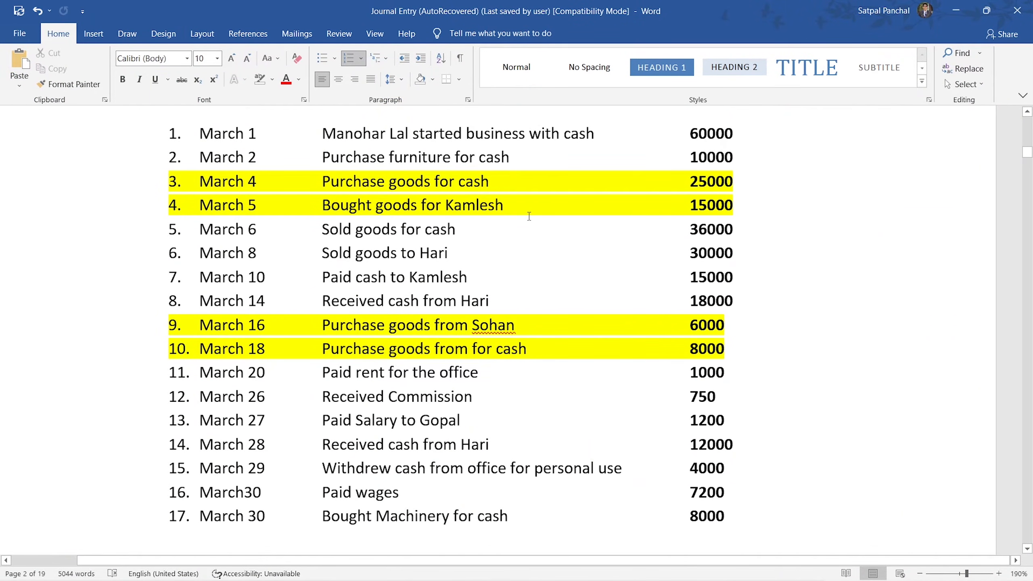
pyautogui.hotkey('alt', 'Tab')
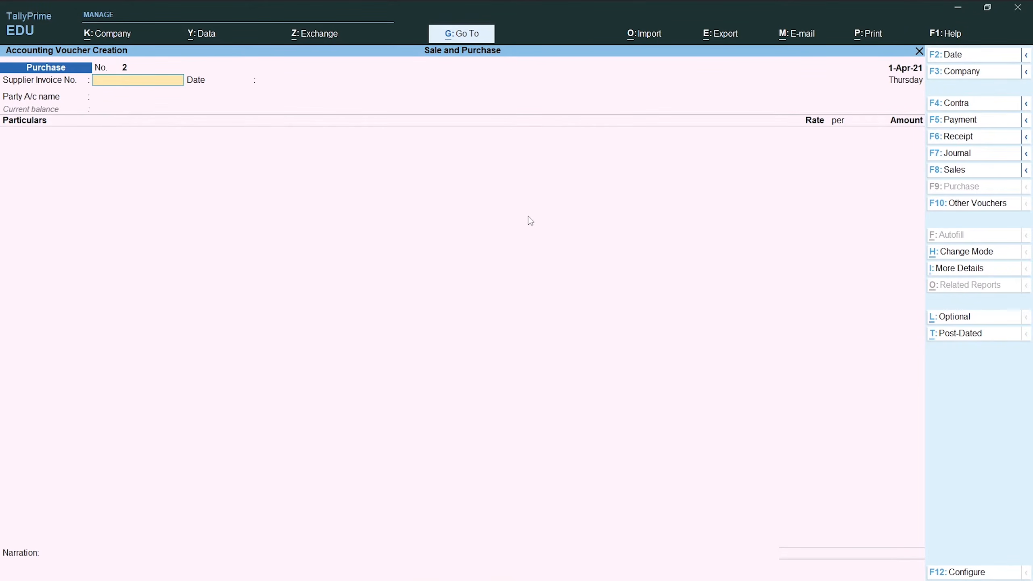
pyautogui.write('76655')
pyautogui.press('Return')
pyautogui.press('Return')
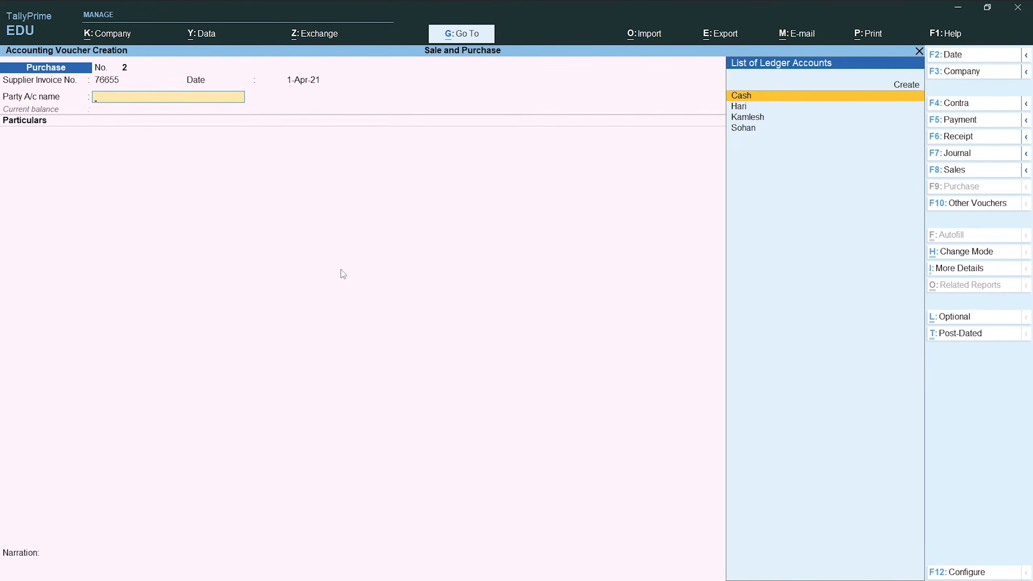
pyautogui.press('Down')
pyautogui.press('Down')
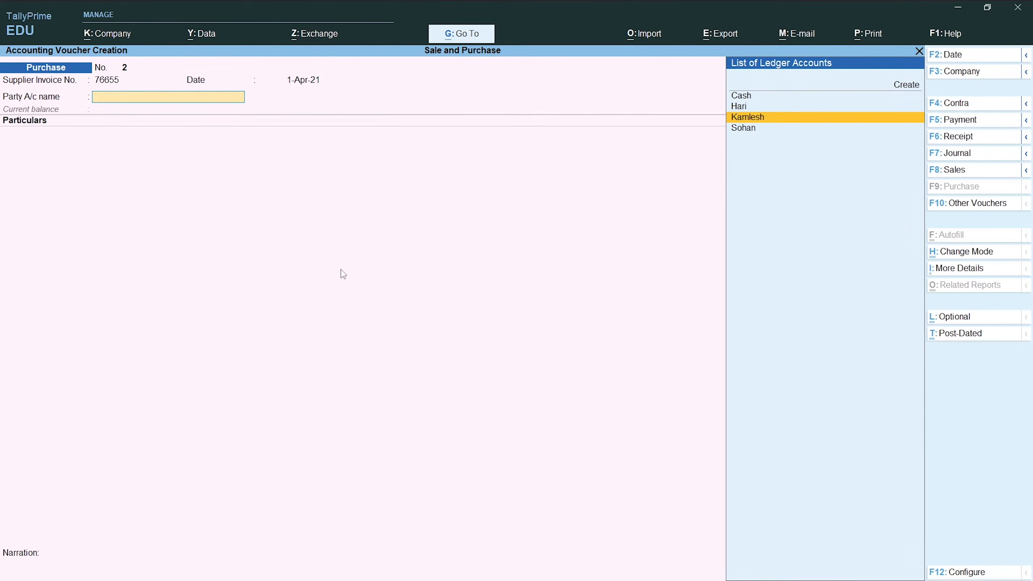
pyautogui.press('Return')
# - Leave the receipt details blank and accept the March 5 supplier's party details with state Not Applicable and country India
pyautogui.press('Return')
pyautogui.press('Return')
pyautogui.press('Return')
pyautogui.press('Return')
pyautogui.press('Return')
pyautogui.press('Return')
pyautogui.press('Return')
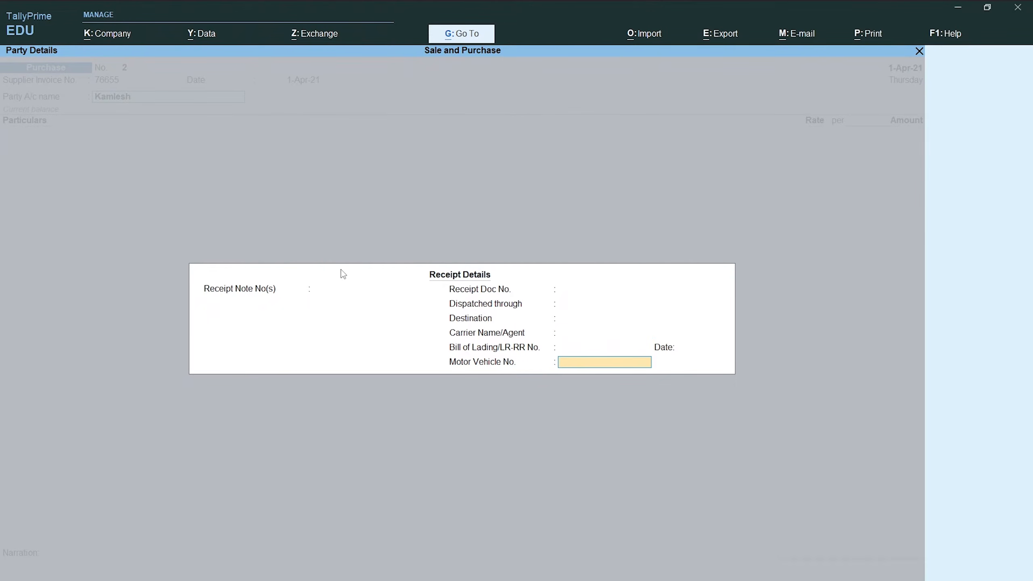
pyautogui.press('Return')
pyautogui.press('Return')
pyautogui.press('Return')
pyautogui.press('Return')
pyautogui.press('Return')
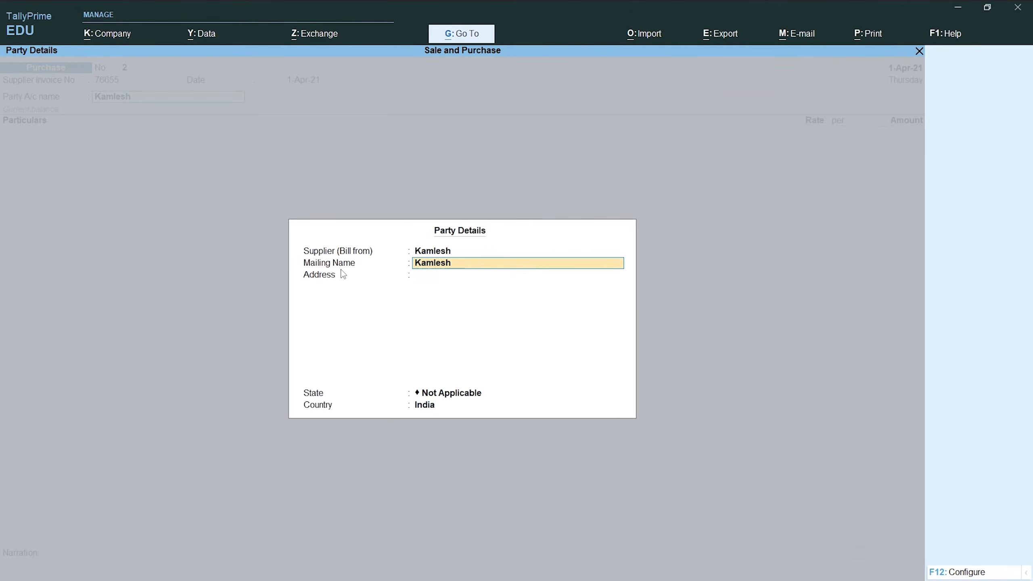
pyautogui.press('Return')
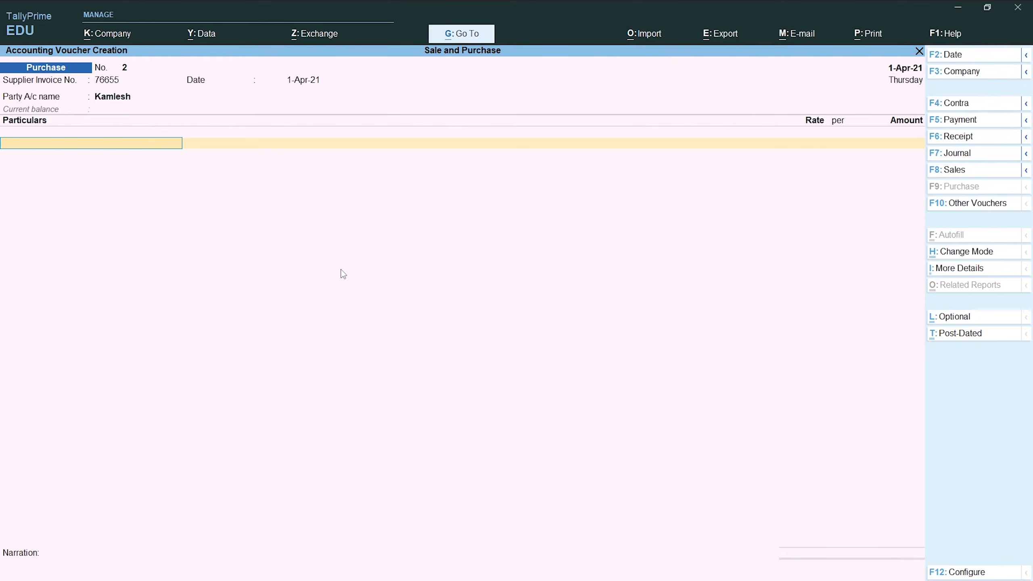
# - Add the Purcahse ledger to the March 5 voucher with the amount 15000 and end the particulars list
pyautogui.press('Down')
pyautogui.press('Down')
pyautogui.press('Down')
pyautogui.press('Return')
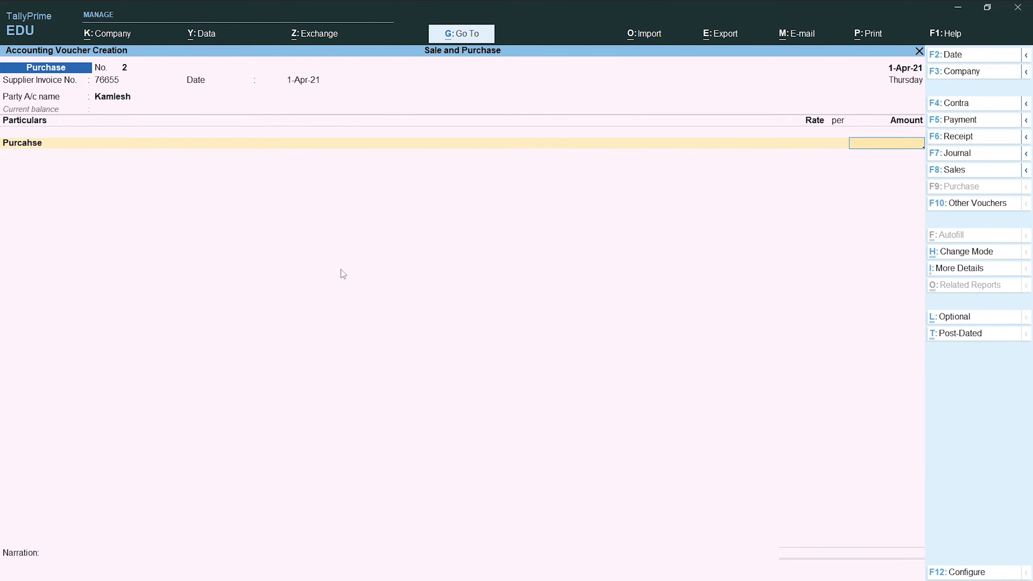
pyautogui.write('15000')
pyautogui.press('Return')
pyautogui.press('Return')
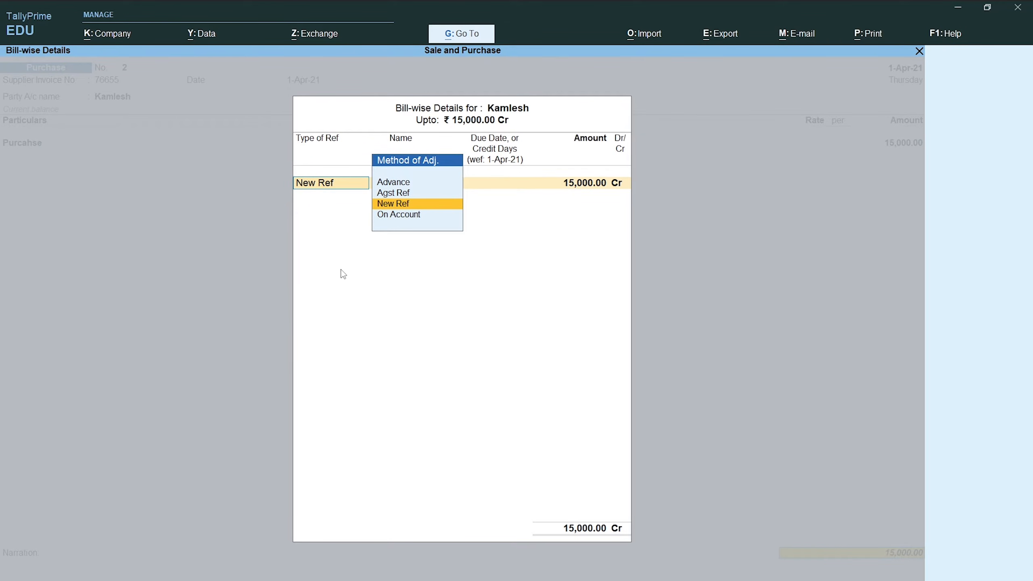
# - Look through the bill adjustment methods and record the bill as New Ref with the name 76655
pyautogui.press('Up')
pyautogui.press('Up')
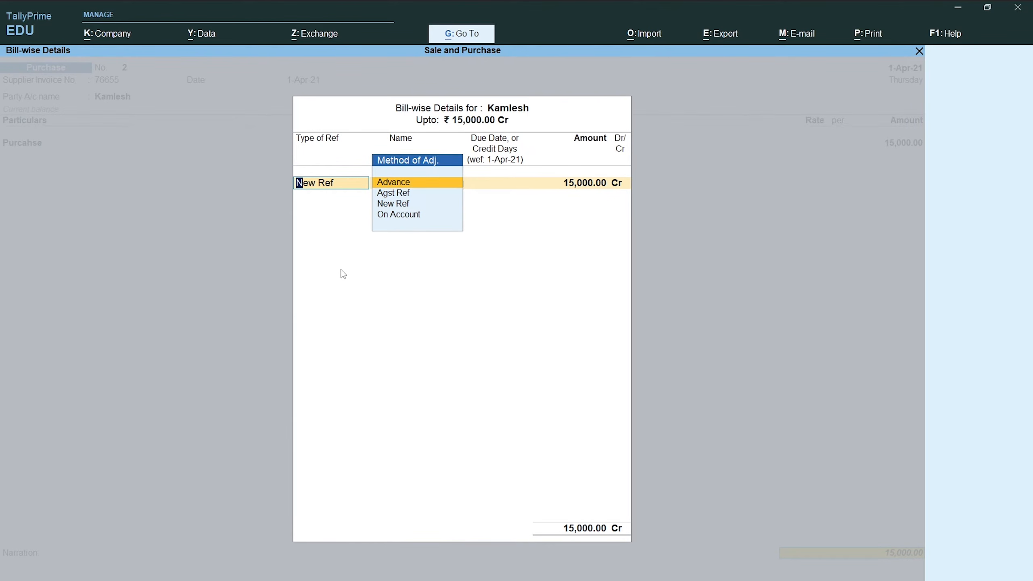
pyautogui.press('Down')
pyautogui.press('Down')
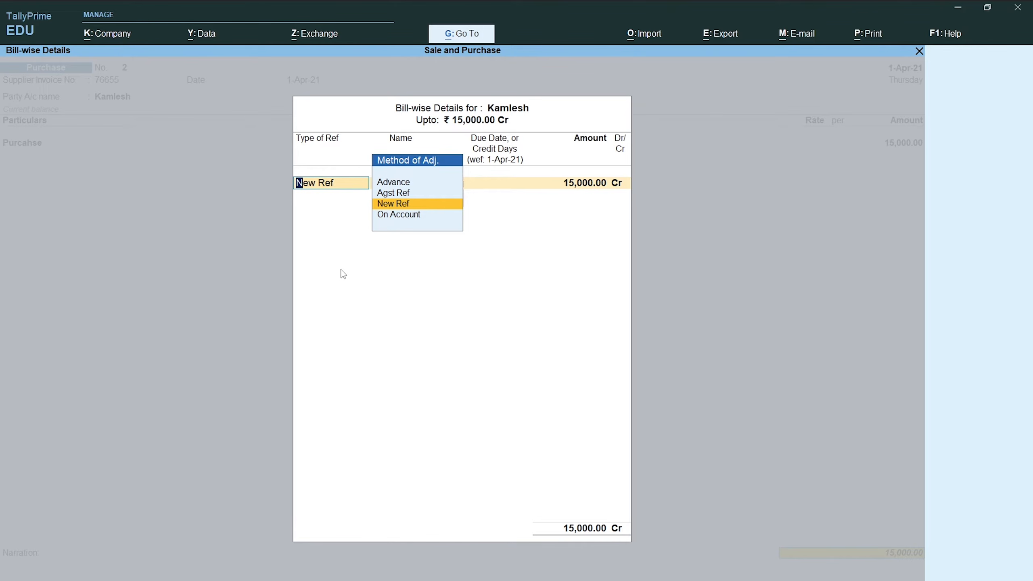
pyautogui.press('Down')
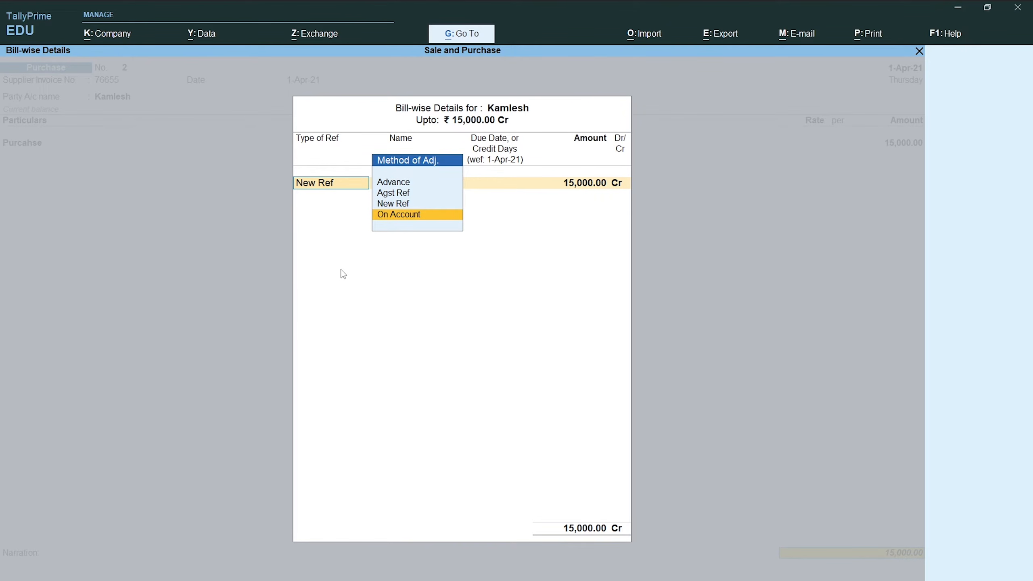
pyautogui.press('Up')
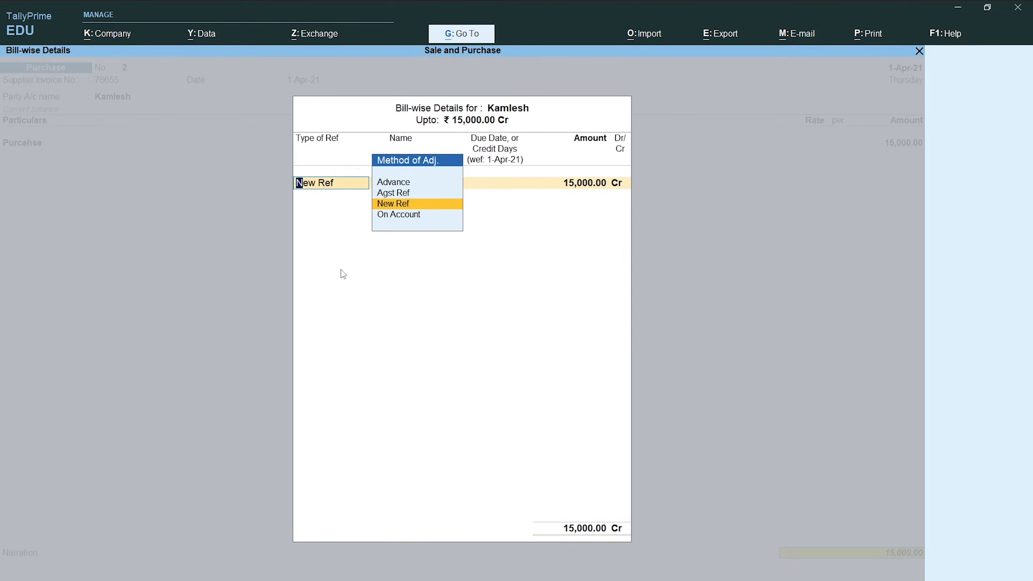
pyautogui.press('Return')
pyautogui.press('Return')
pyautogui.press('Return')
pyautogui.press('Return')
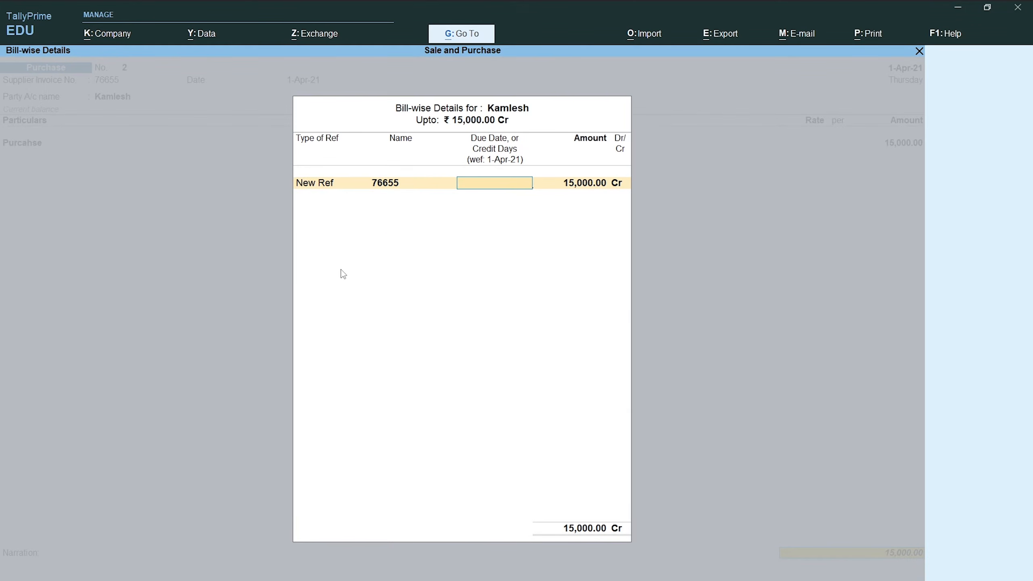
# - Leave the due date and narration empty and save the March 5 credit purchase voucher
pyautogui.press('Return')
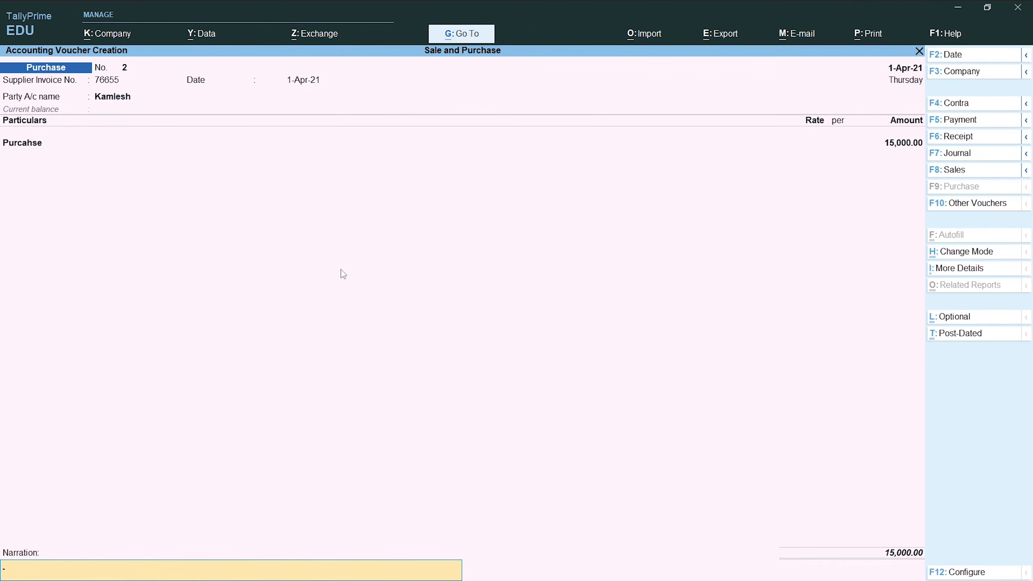
pyautogui.press('Return')
pyautogui.press('Return')
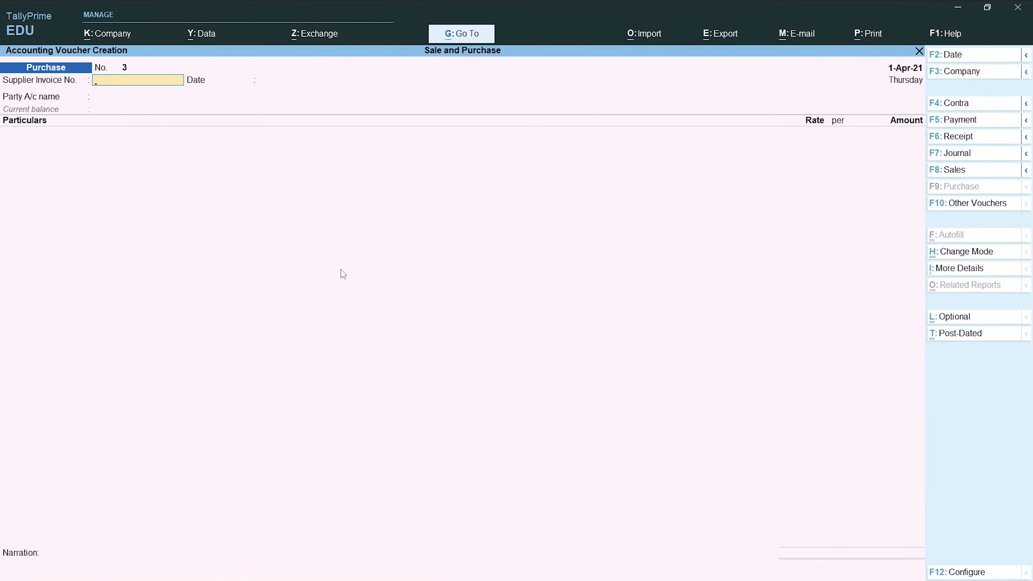
# - Check the March 16 goods purchase in Word, enter supplier invoice number 765 in TallyPrime and choose that entry's supplier as party account
pyautogui.hotkey('alt', 'Tab')
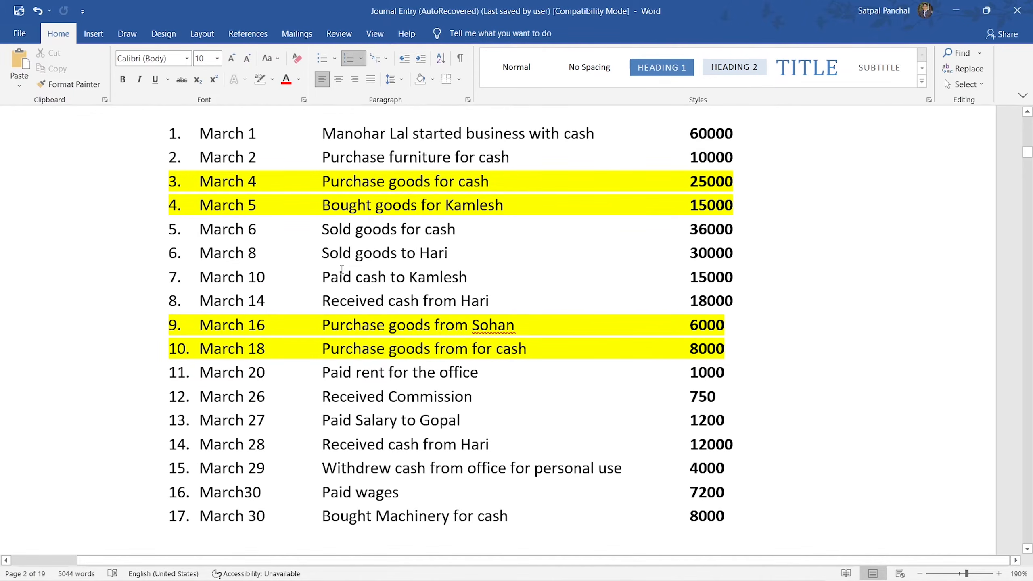
pyautogui.moveTo(521, 325); pyautogui.dragTo(306, 326)
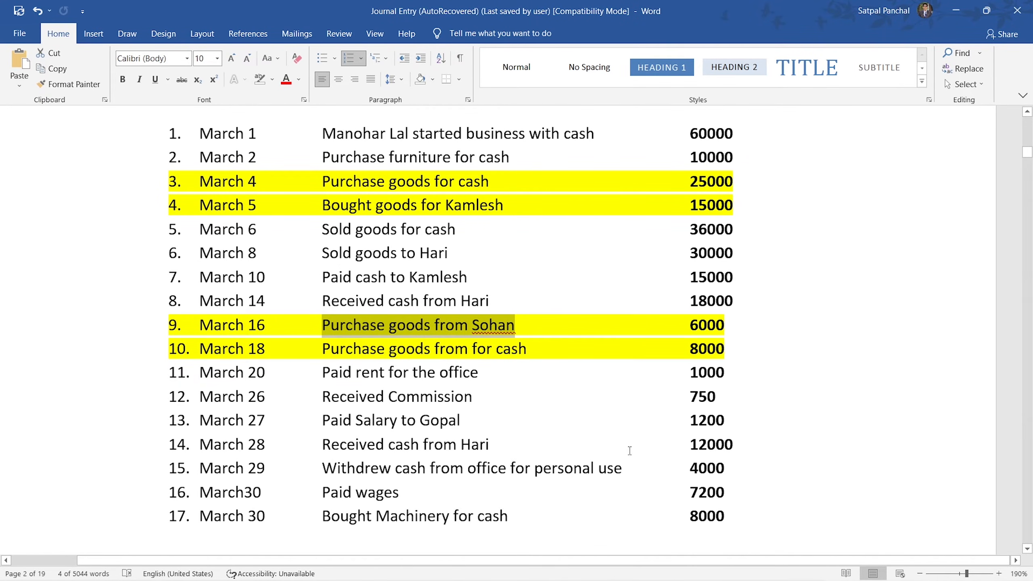
pyautogui.hotkey('alt', 'Tab')
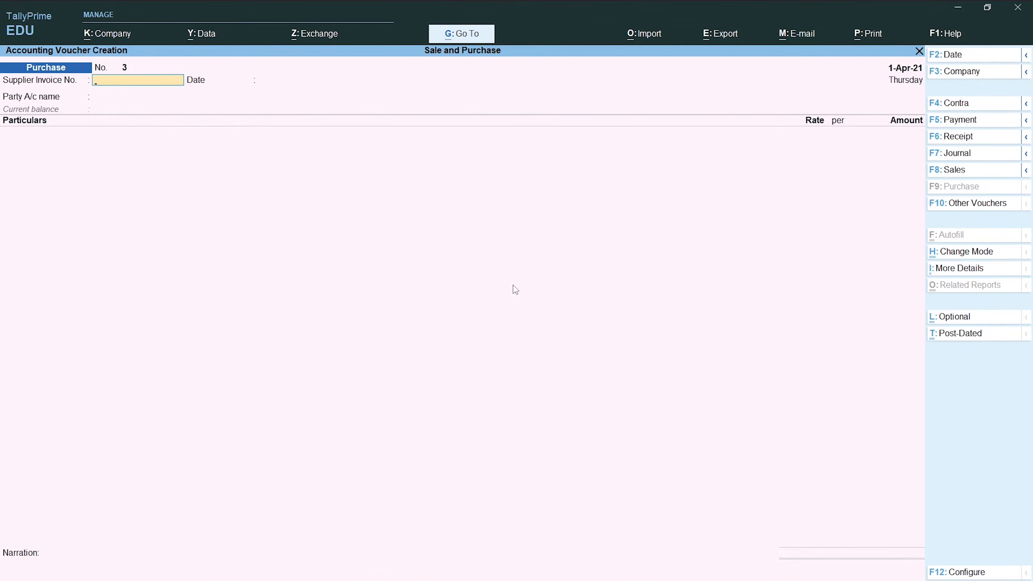
pyautogui.write('765')
pyautogui.press('Return')
pyautogui.press('Return')
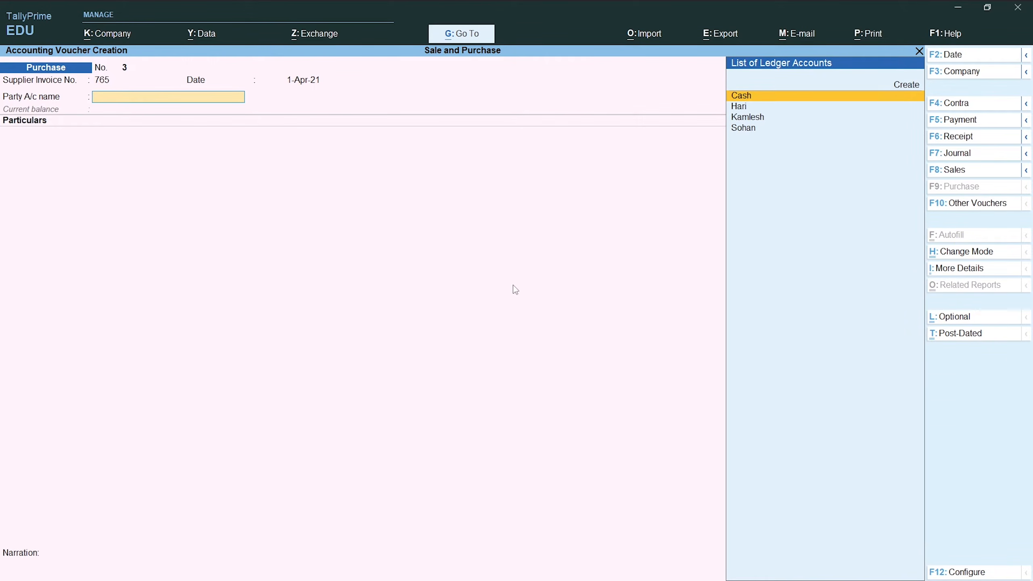
pyautogui.press('Down')
pyautogui.press('Down')
pyautogui.press('Down')
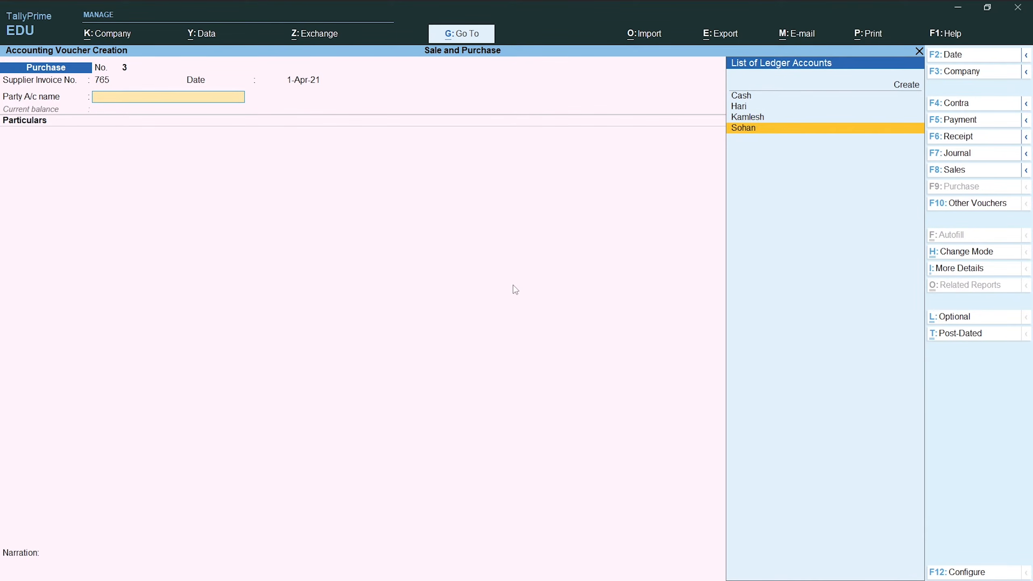
pyautogui.press('Return')
# - Leave the receipt details blank and accept the March 16 supplier's party details without changes
pyautogui.press('Return')
pyautogui.press('Return')
pyautogui.press('Return')
pyautogui.press('Return')
pyautogui.press('Return')
pyautogui.press('Return')
pyautogui.press('Return')
pyautogui.press('Return')
pyautogui.press('Return')
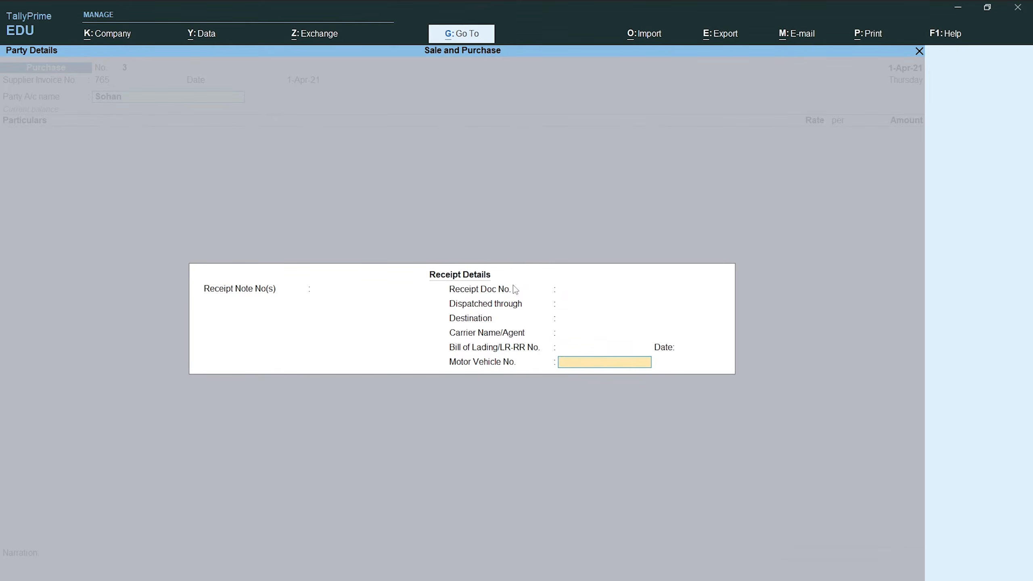
pyautogui.press('Return')
pyautogui.press('Return')
pyautogui.press('Return')
pyautogui.press('Return')
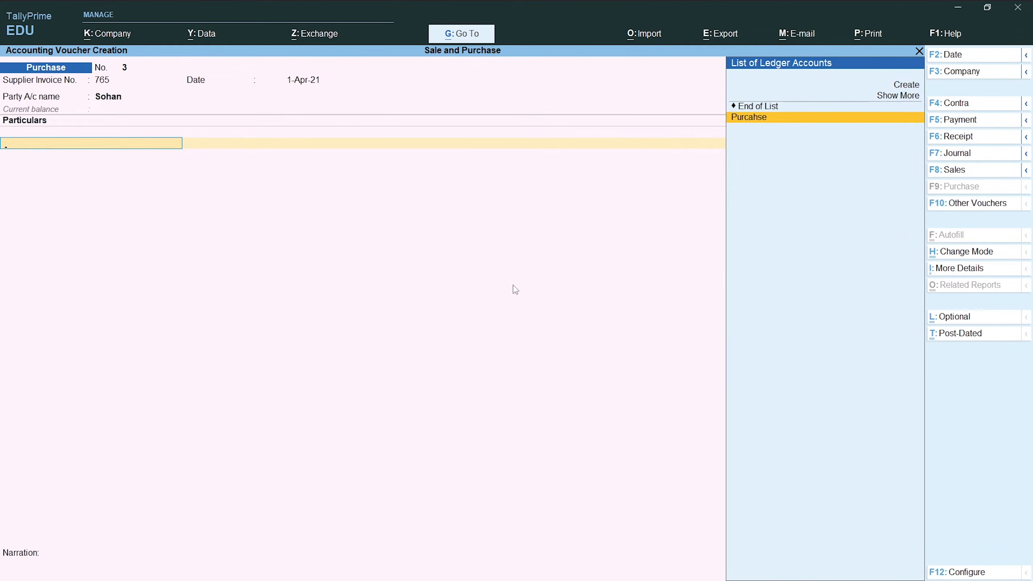
# - Add the Purcahse ledger to the voucher with the amount 6000 taken from the March 16 entry in Word
pyautogui.press('Return')
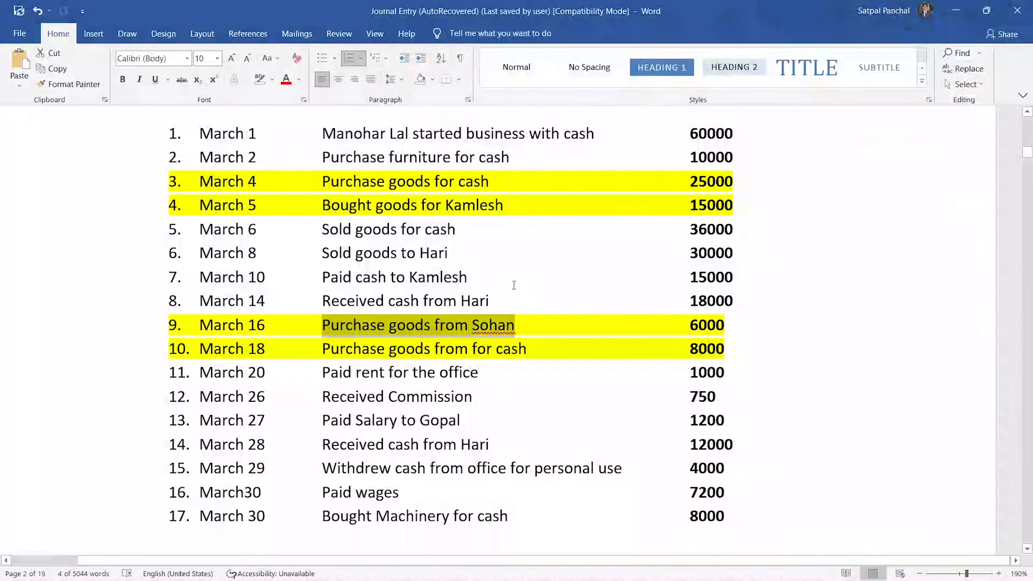
pyautogui.write('6,')
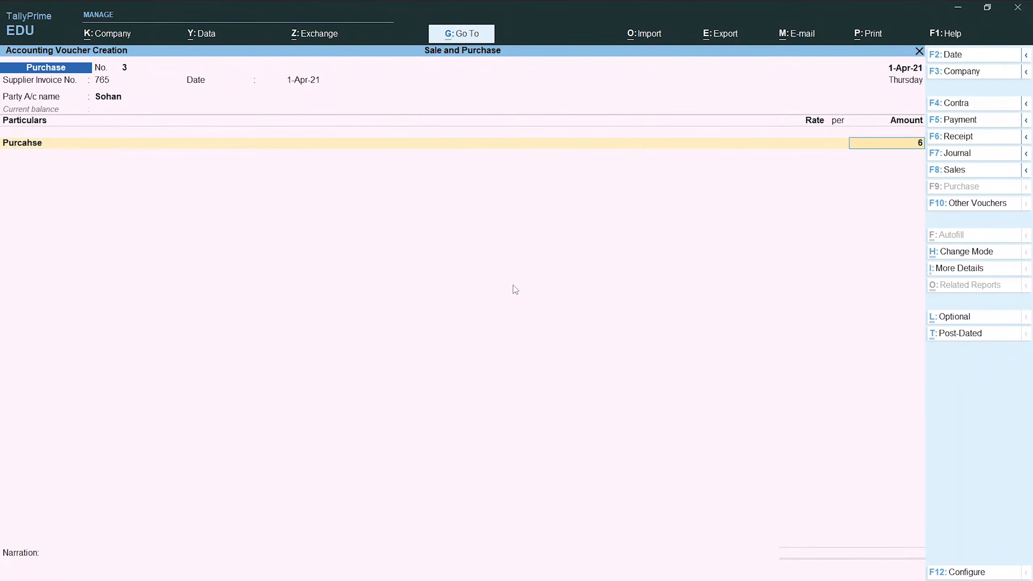
pyautogui.write('000')
pyautogui.press('Return')
# - End the particulars list, leave the narration empty and save the March 16 purchase voucher
pyautogui.press('Return')
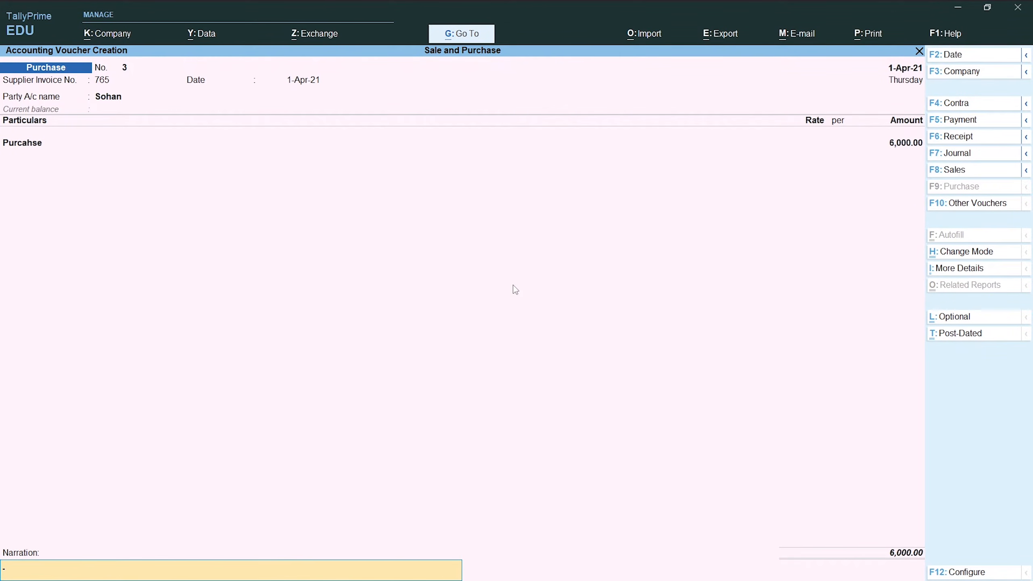
pyautogui.press('Return')
pyautogui.press('Return')
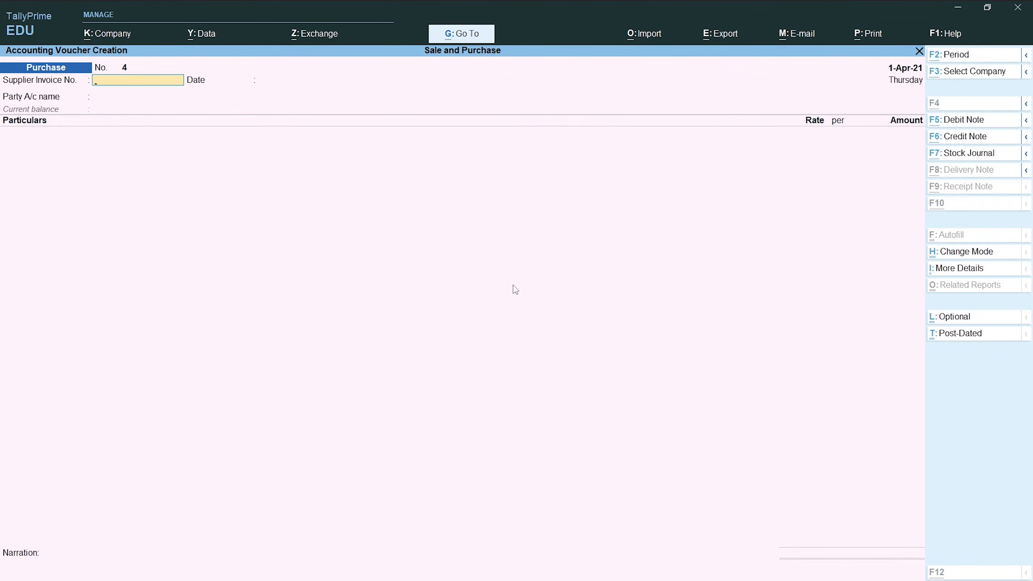
# - Check the March 18 cash purchase in Word, enter supplier invoice number 7654 in TallyPrime and choose Cash as the party account
pyautogui.hotkey('alt', 'Tab')
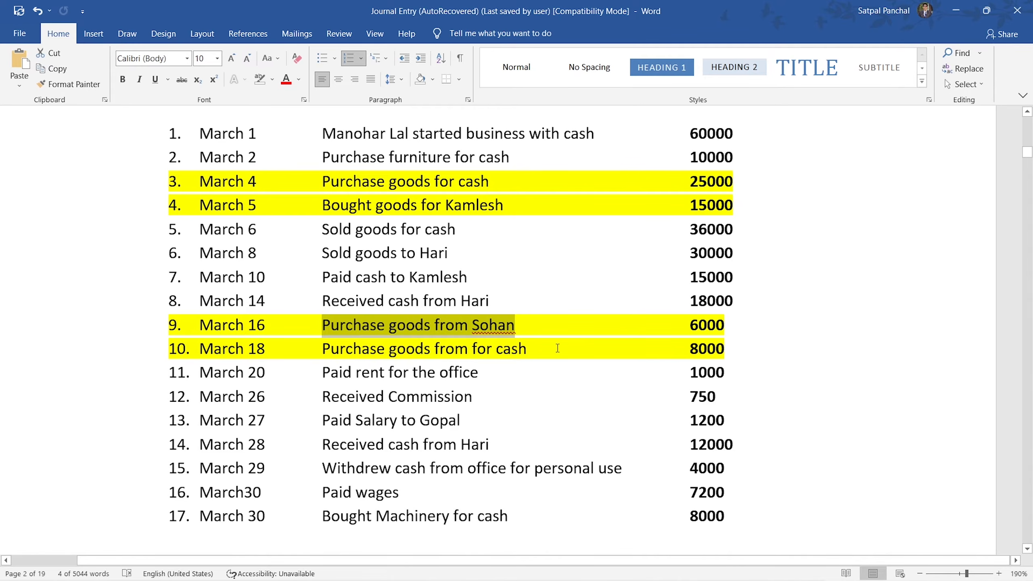
pyautogui.click(468, 348)
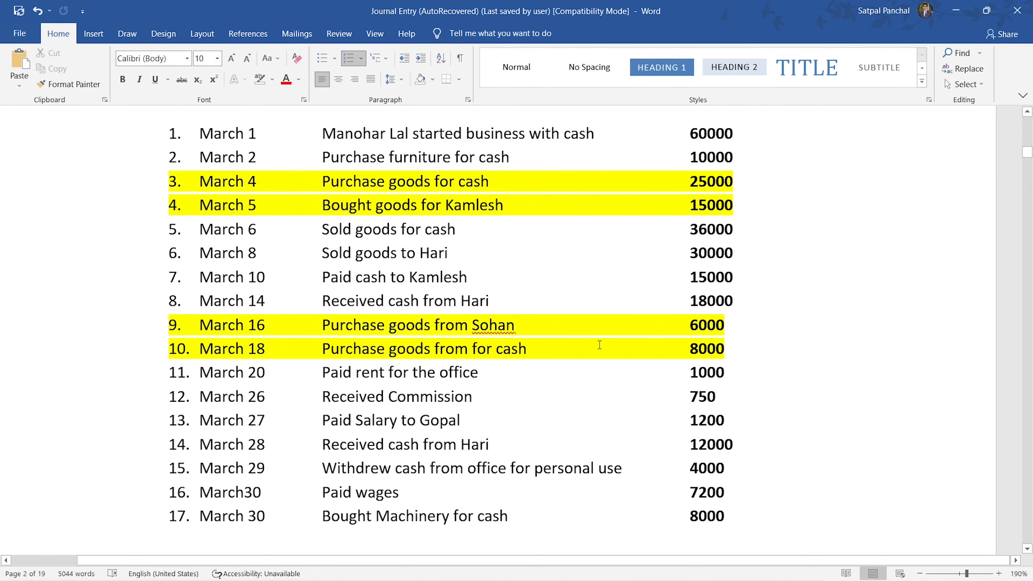
pyautogui.hotkey('alt', 'Tab')
pyautogui.write('765')
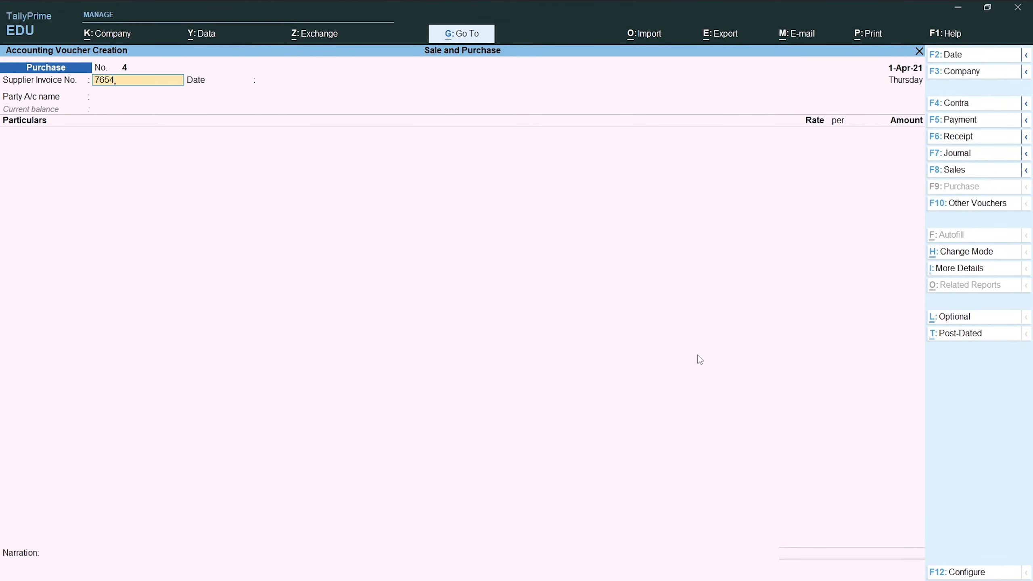
pyautogui.press('Return')
pyautogui.press('Return')
pyautogui.press('Return')
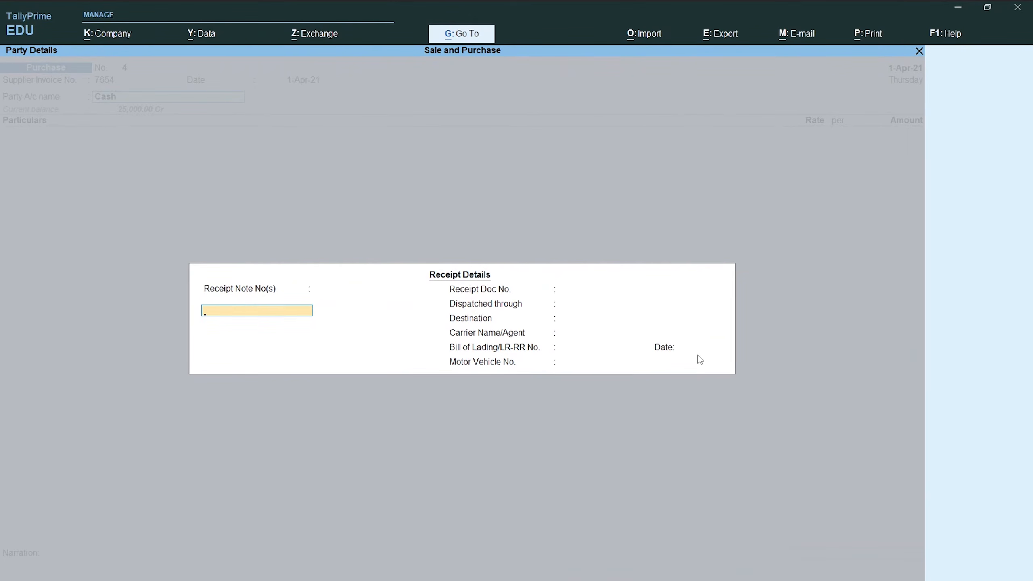
# - Leave the receipt details blank and accept the Cash party details for the March 18 voucher
pyautogui.press('Return')
pyautogui.press('Return')
pyautogui.press('Return')
pyautogui.press('Return')
pyautogui.press('Return')
pyautogui.press('Return')
pyautogui.press('Return')
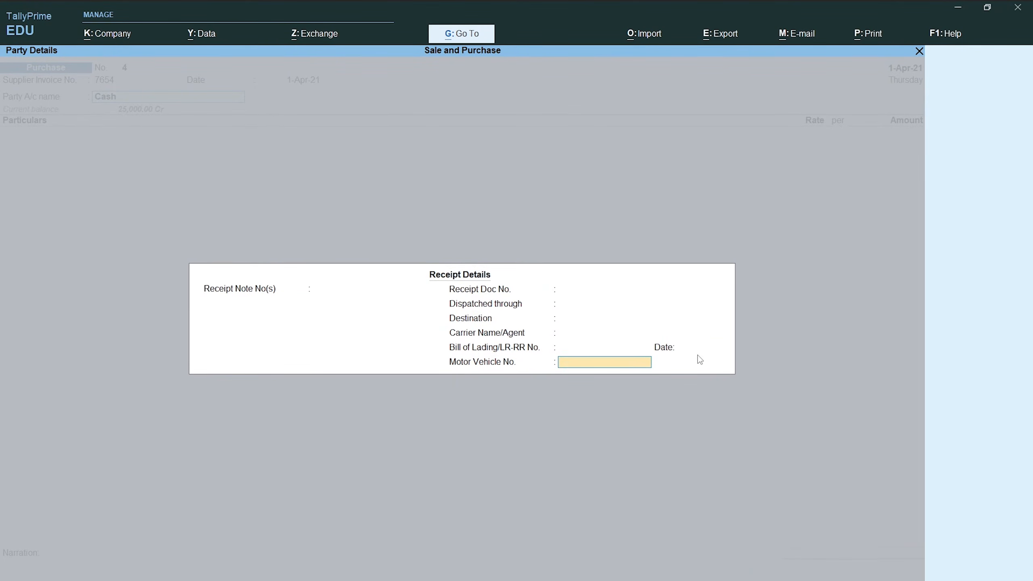
pyautogui.press('Return')
pyautogui.press('Return')
pyautogui.press('Return')
pyautogui.press('Return')
pyautogui.press('Return')
pyautogui.press('Return')
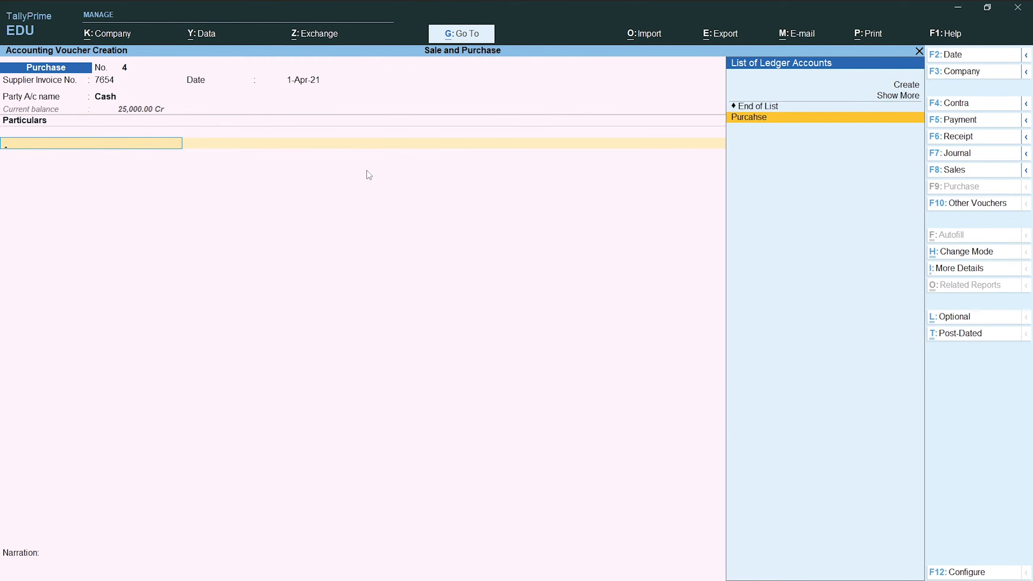
# - Add the Purcahse ledger to the March 18 voucher with its amount left blank and try to save the voucher
pyautogui.press('Return')
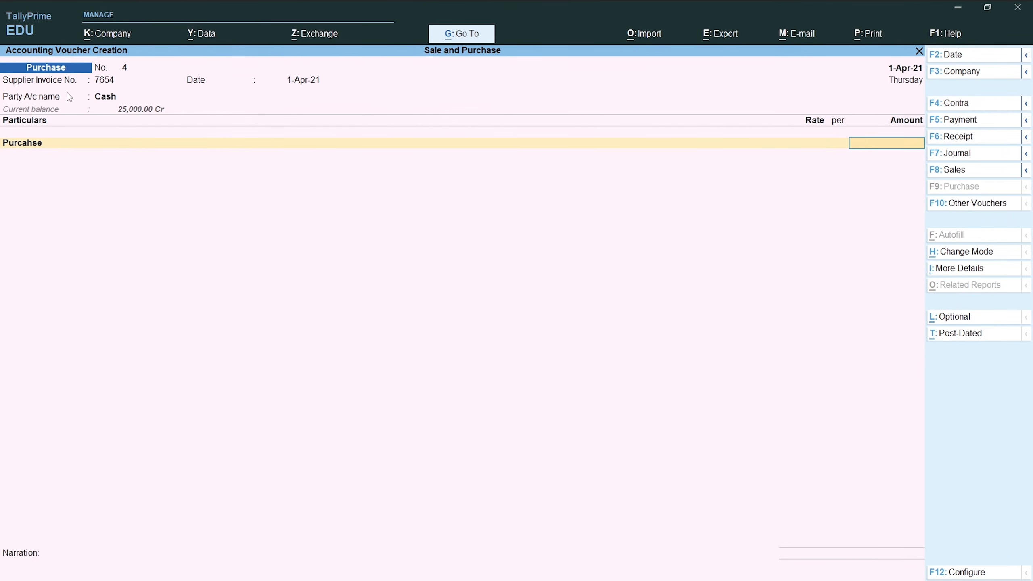
pyautogui.press('Return')
pyautogui.press('Return')
pyautogui.press('Return')
pyautogui.press('Return')
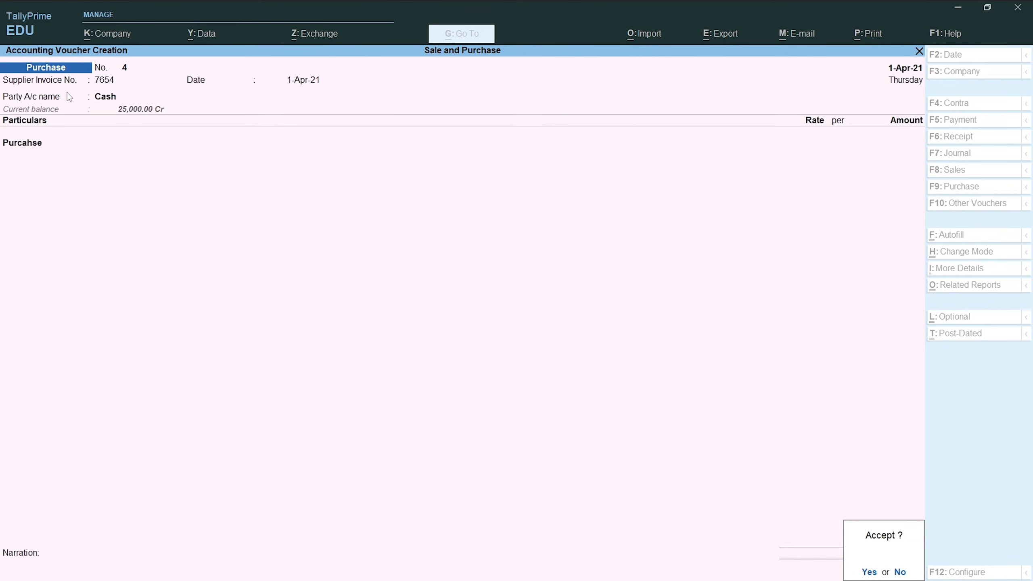
pyautogui.press('Return')
pyautogui.press('Escape')
# - Change the voucher's supplier invoice number to 1212 and keep the invoice date 1-Apr-21
pyautogui.write('91212')
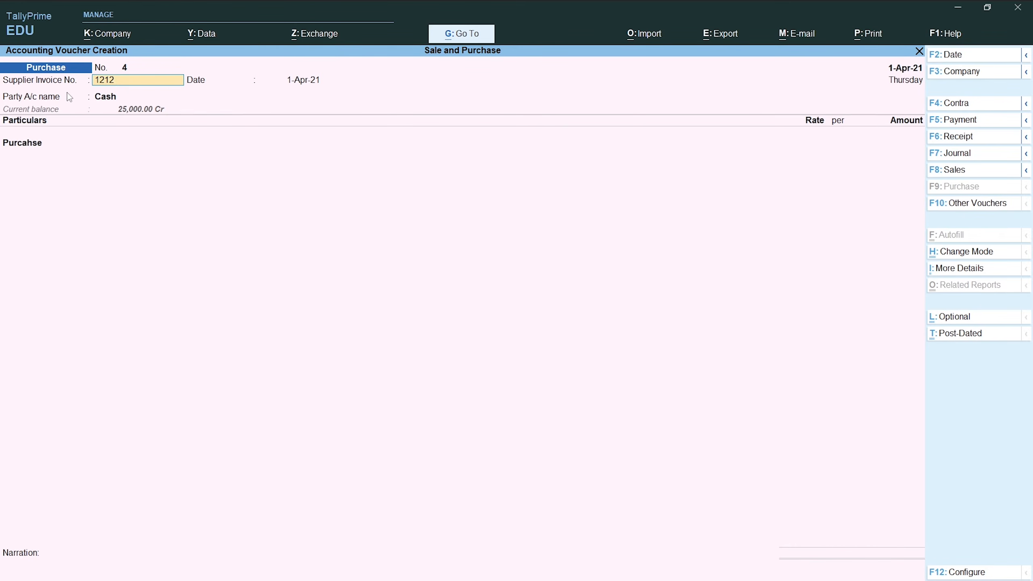
pyautogui.press('Return')
pyautogui.press('Return')
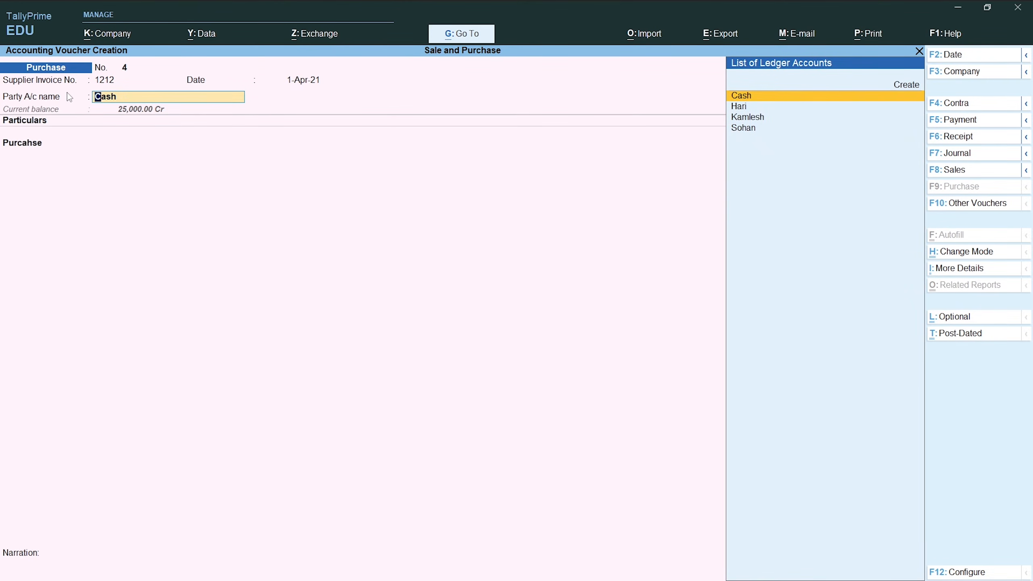
# - Keep Cash as the party account, accept its blank receipt and party details, and retain the Purcahse ledger
pyautogui.press('Return')
pyautogui.press('Return')
pyautogui.press('Return')
pyautogui.press('Return')
pyautogui.press('Return')
pyautogui.press('Return')
pyautogui.press('Return')
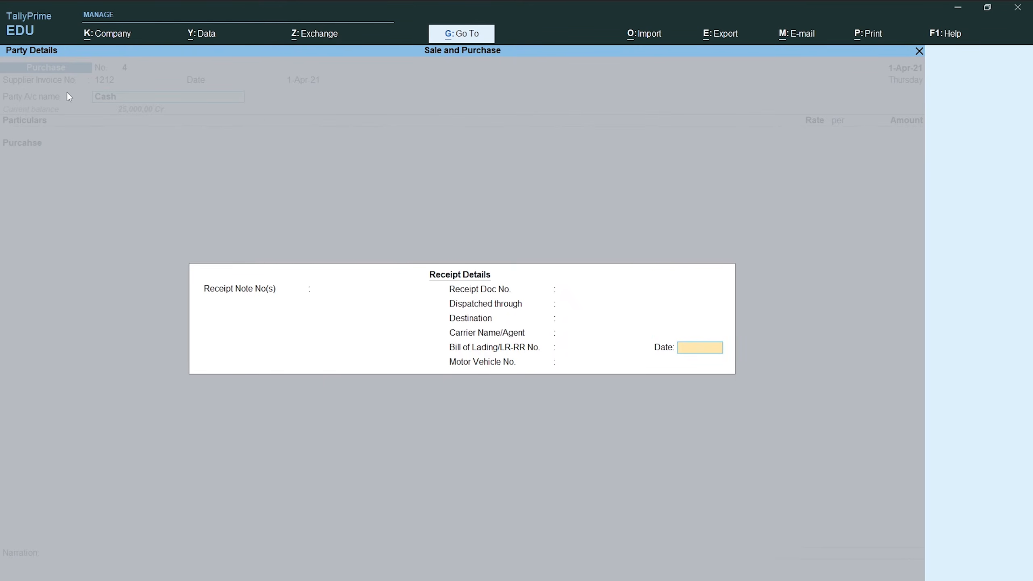
pyautogui.press('Return')
pyautogui.press('Return')
pyautogui.press('Return')
pyautogui.press('Return')
pyautogui.press('Return')
pyautogui.press('Return')
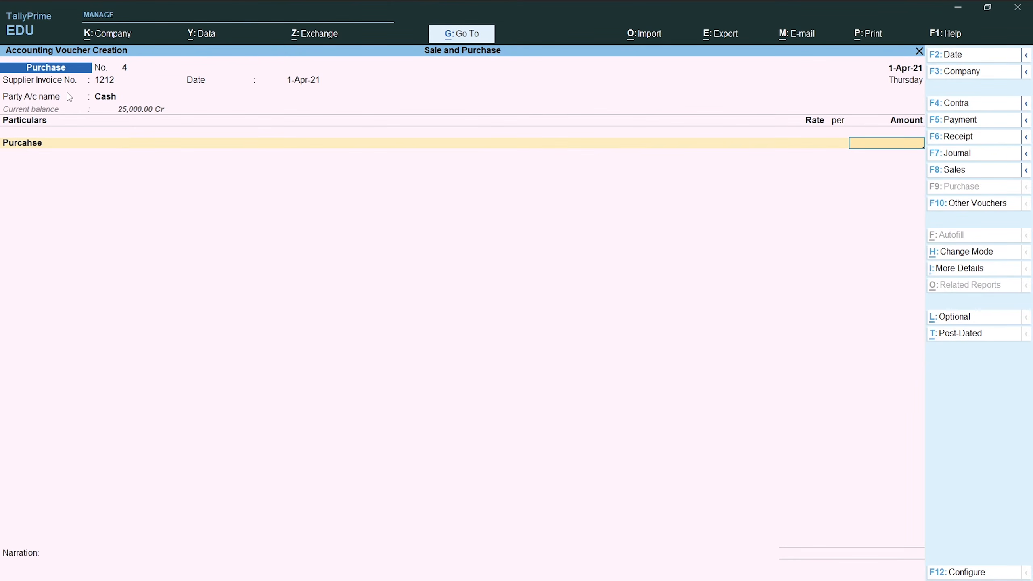
# - Enter the amount 8000 from the March 18 entry in Word for the Purcahse ledger and save the voucher without narration
pyautogui.hotkey('alt', 'Tab')
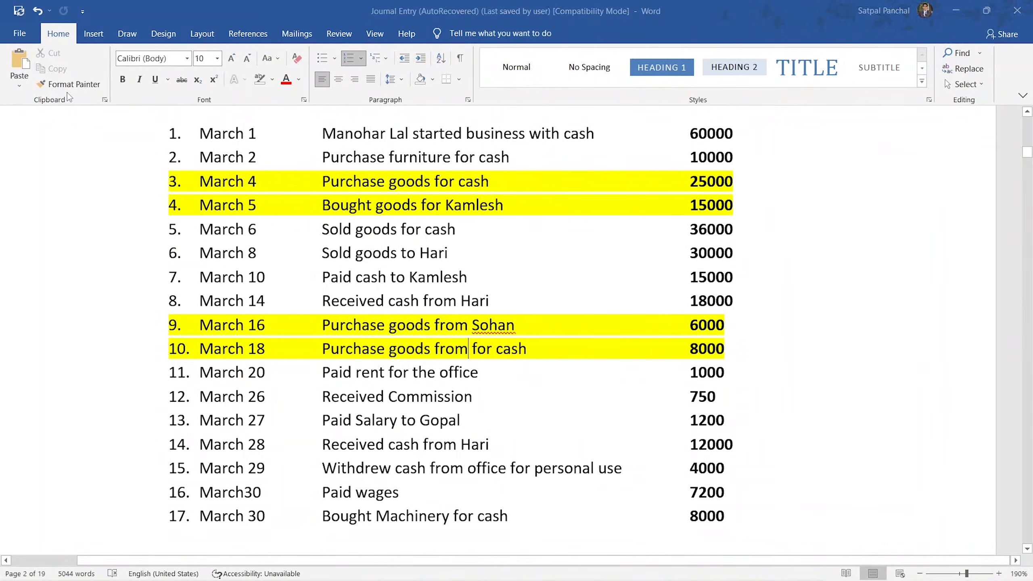
pyautogui.hotkey('alt', 'Tab')
pyautogui.write('8')
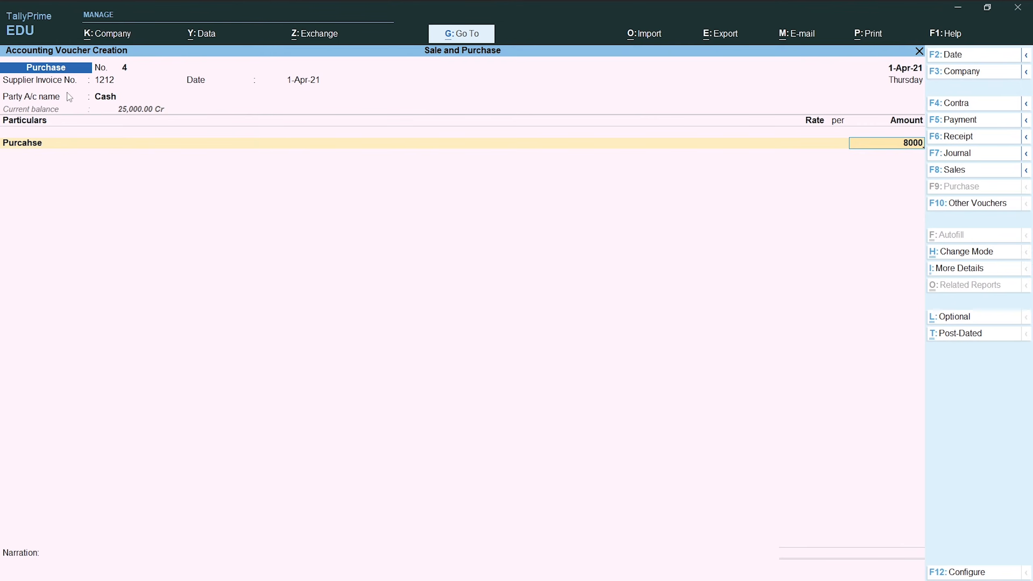
pyautogui.press('Return')
pyautogui.press('Return')
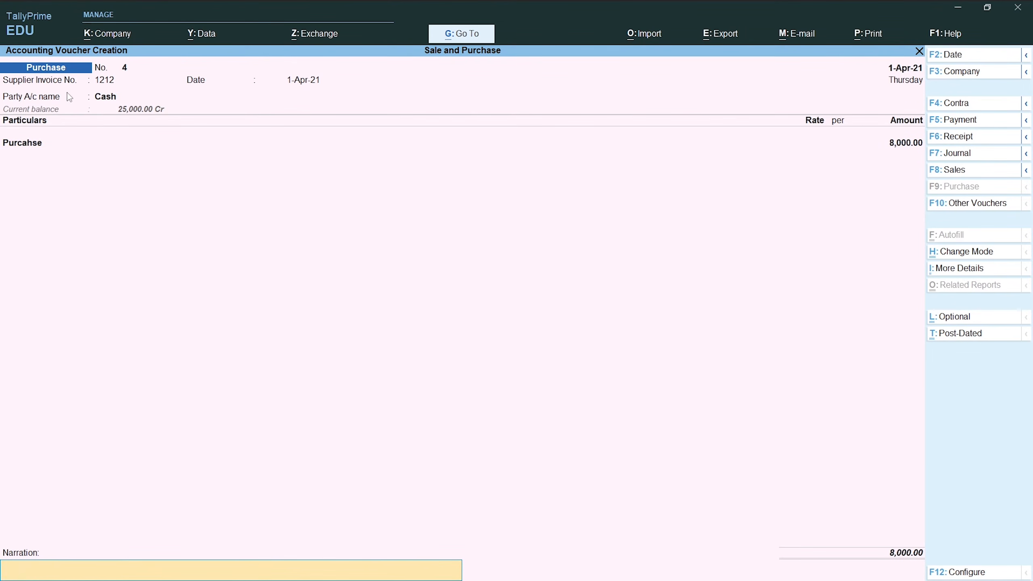
pyautogui.press('Return')
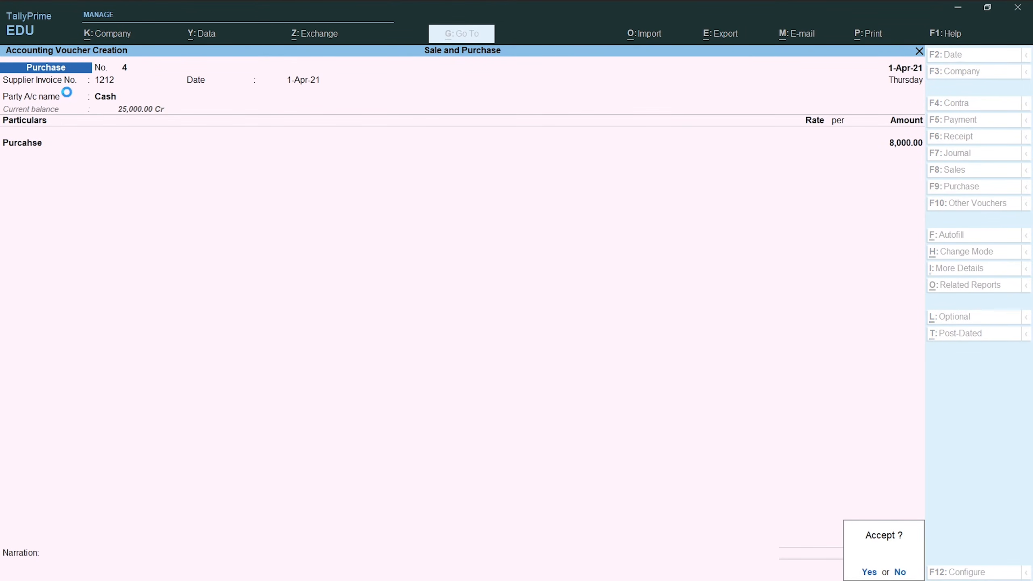
pyautogui.press('Return')
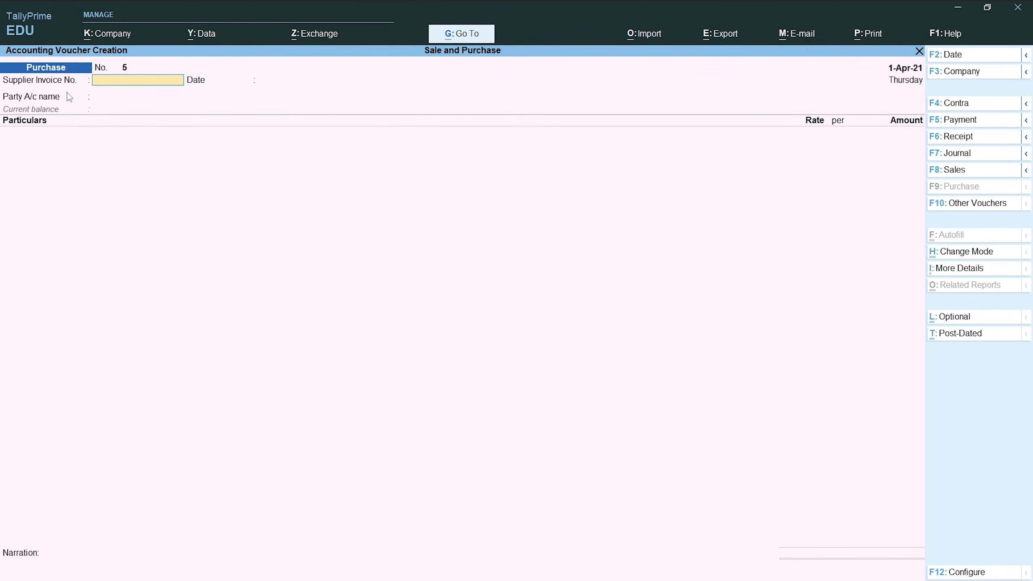
# - Review the highlighted goods purchases in Word, then leave voucher creation in TallyPrime for the Gateway of Tally
pyautogui.hotkey('alt', 'Tab')
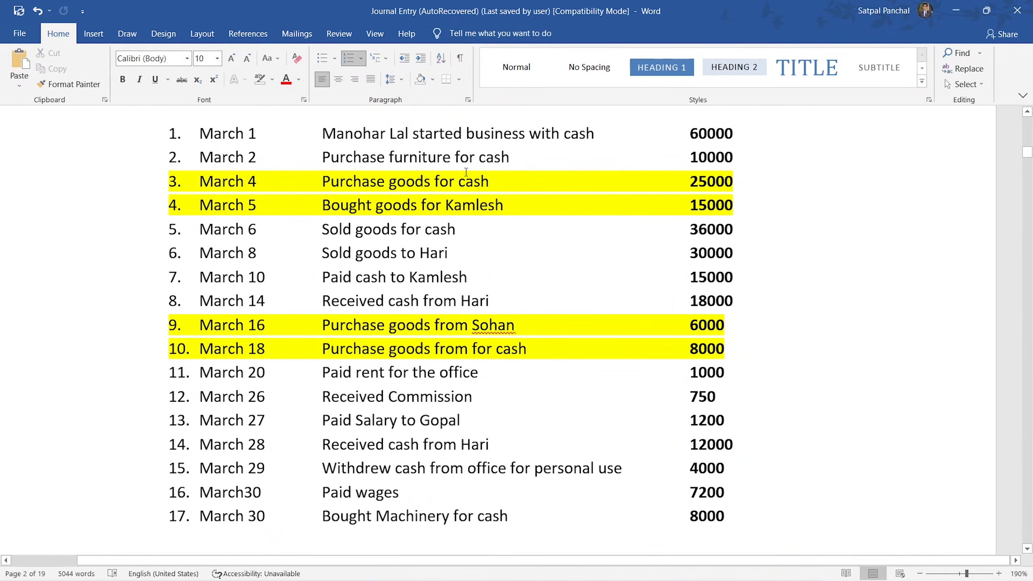
pyautogui.moveTo(503, 180); pyautogui.dragTo(322, 177)
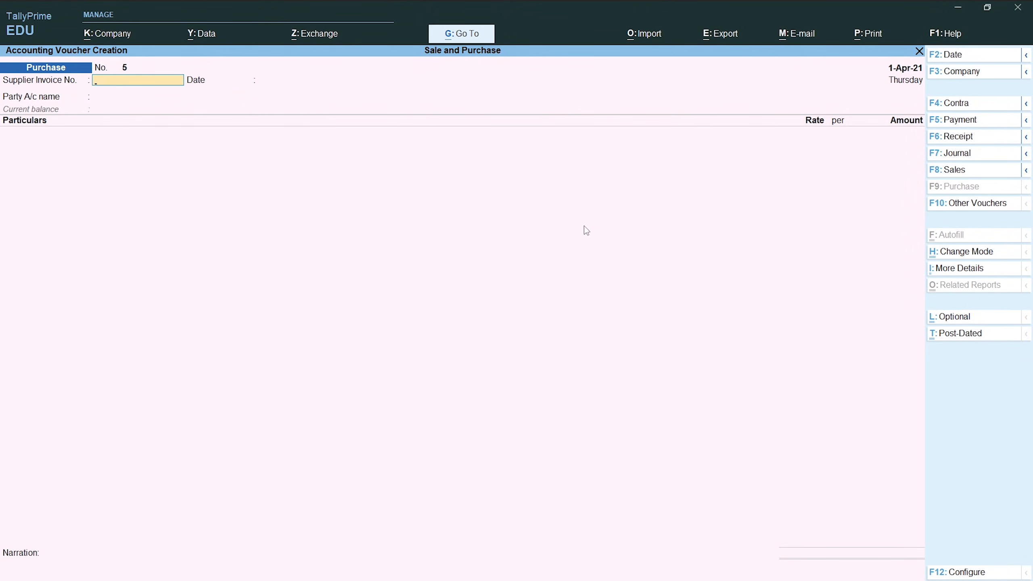
pyautogui.press('Escape')
pyautogui.press('Return')
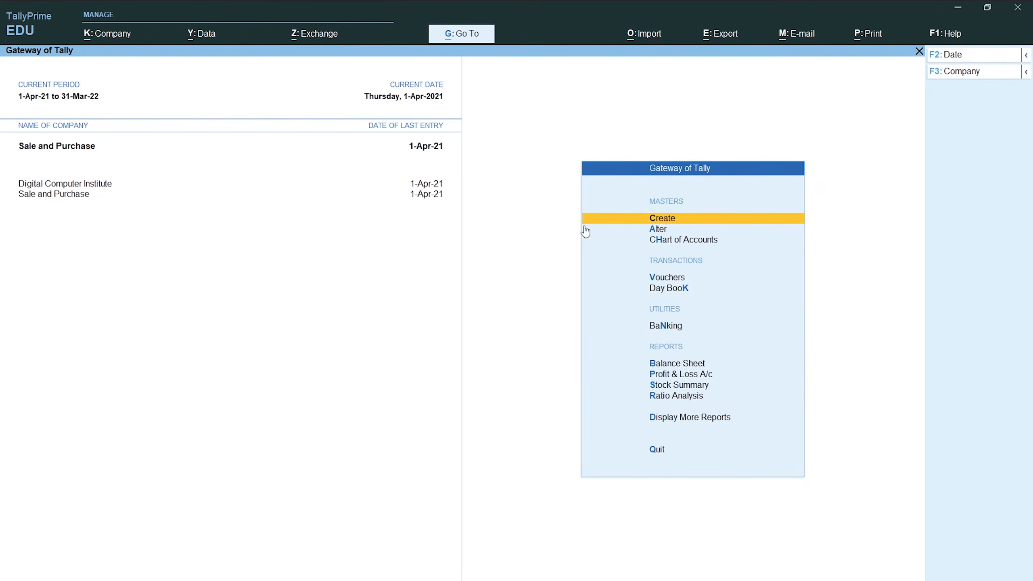
# - Open the Account Books reports under Display More Reports
pyautogui.press('Down')
pyautogui.press('Down')
pyautogui.press('Down')
pyautogui.press('Down')
pyautogui.press('Down')
pyautogui.press('Down')
pyautogui.press('Down')
pyautogui.press('Down')
pyautogui.press('Down')
pyautogui.press('Down')
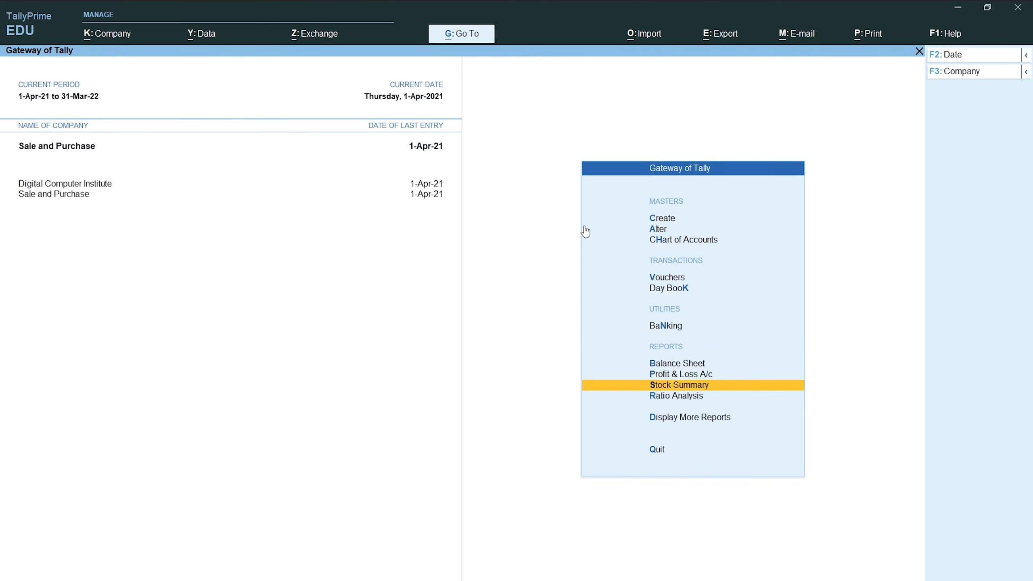
pyautogui.press('Return')
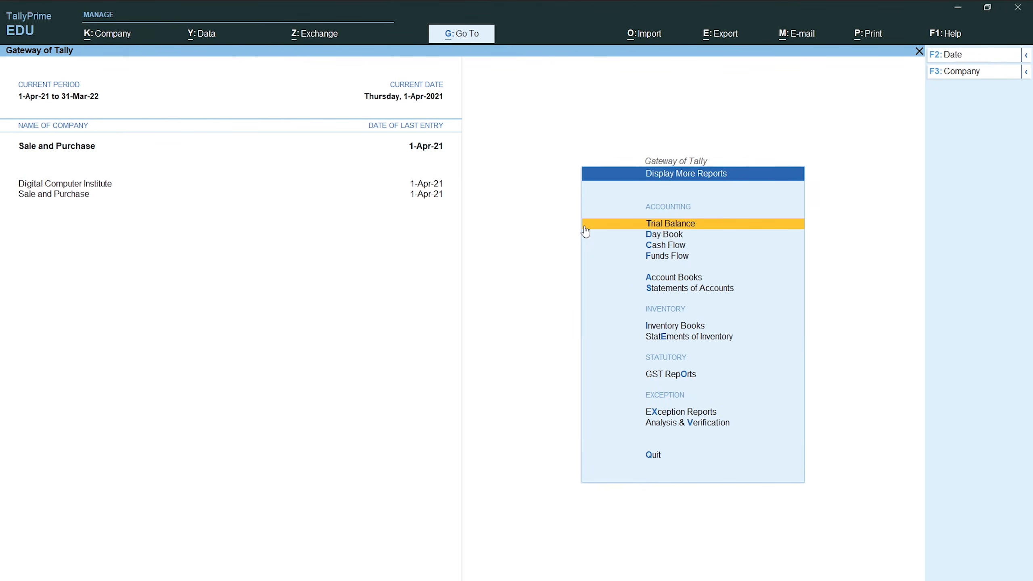
pyautogui.press('Down')
pyautogui.press('Down')
pyautogui.press('Down')
pyautogui.press('Down')
pyautogui.press('Return')
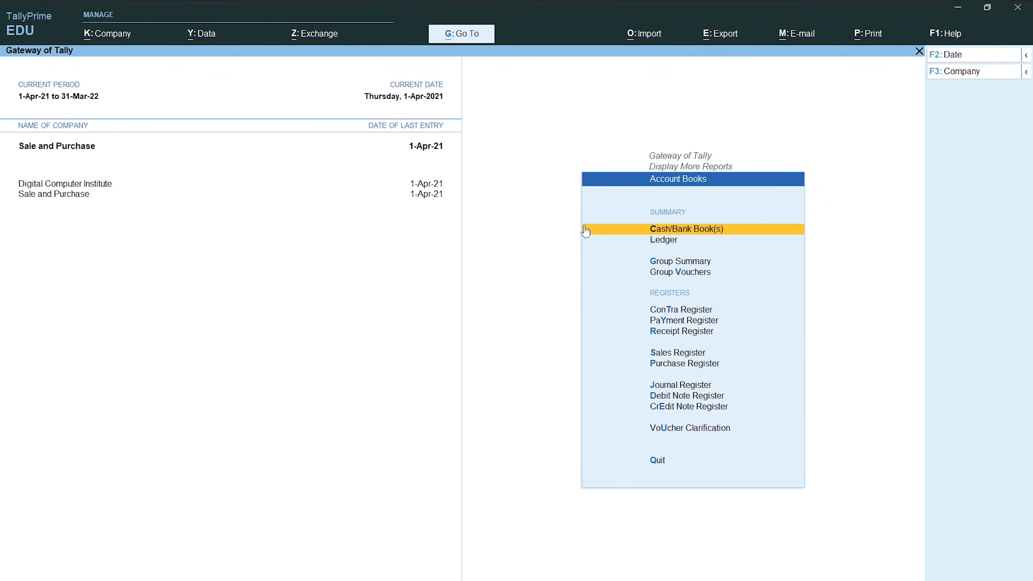
# - Open the Purchase Register and examine the list of purchase vouchers for April
pyautogui.press('Down')
pyautogui.press('Down')
pyautogui.press('Down')
pyautogui.press('Down')
pyautogui.press('Up')
pyautogui.press('Up')
pyautogui.press('Up')
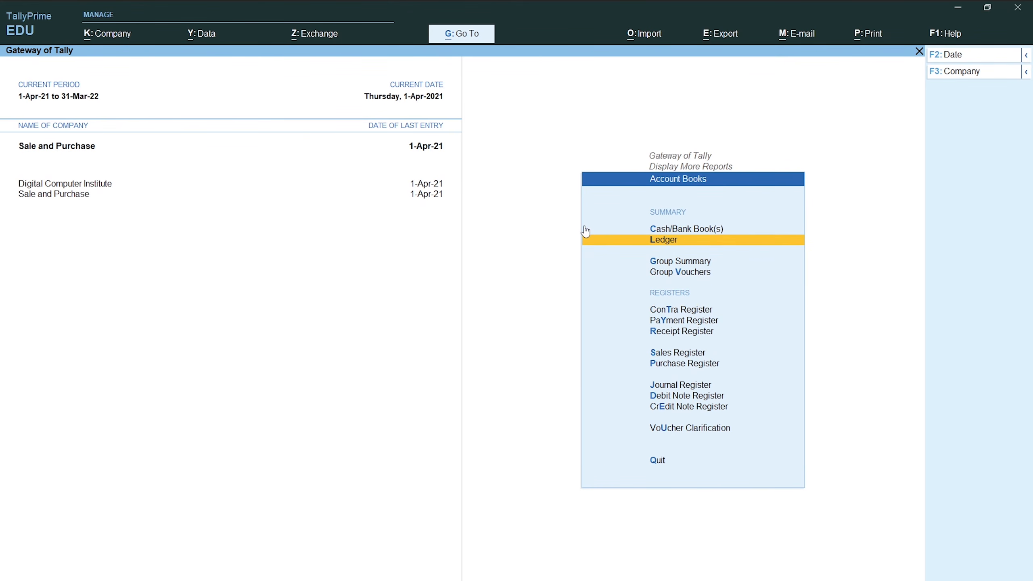
pyautogui.press('Down')
pyautogui.press('Down')
pyautogui.press('Down')
pyautogui.press('Down')
pyautogui.press('Down')
pyautogui.press('Down')
pyautogui.press('Down')
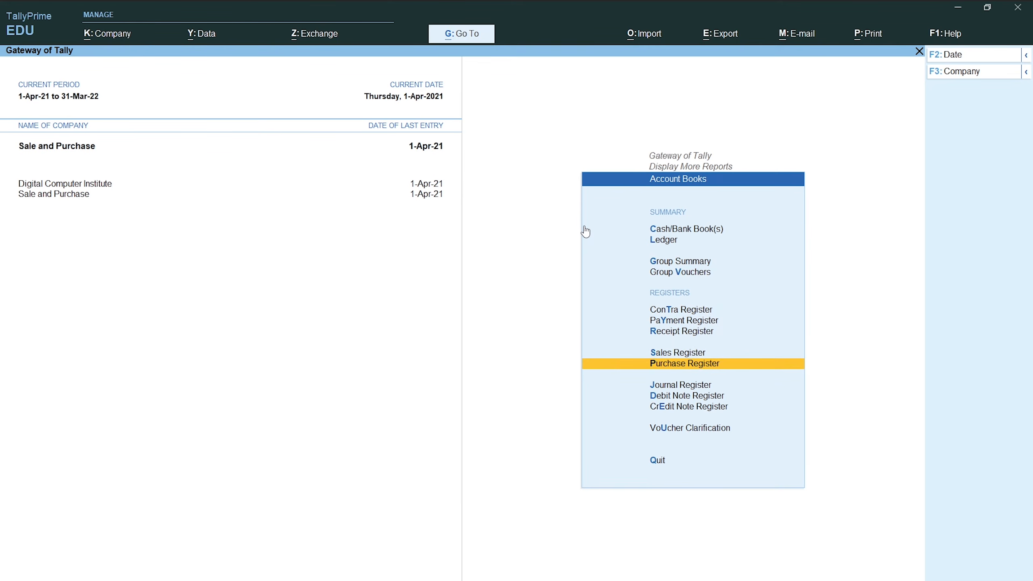
pyautogui.press('Return')
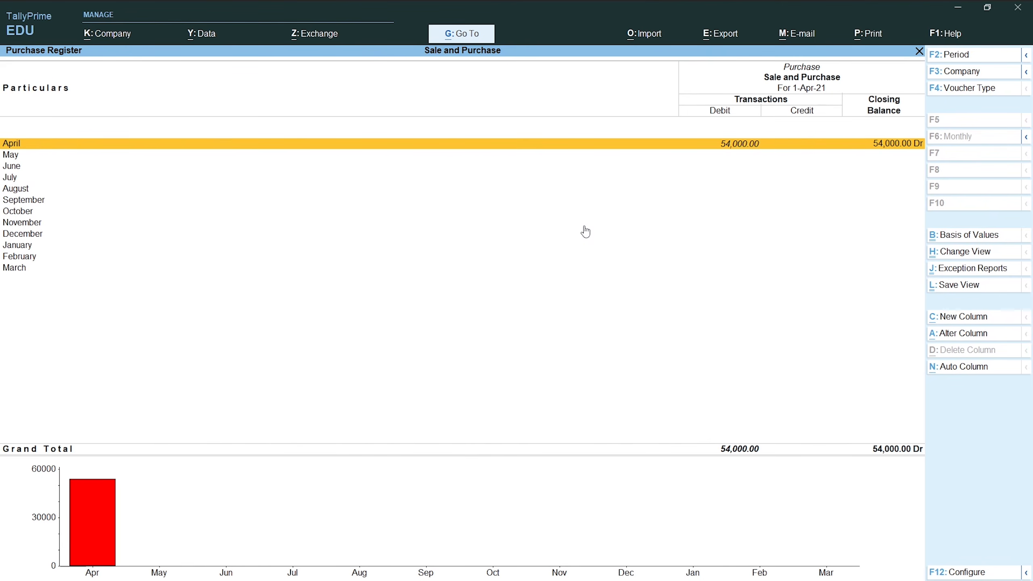
pyautogui.press('Return')
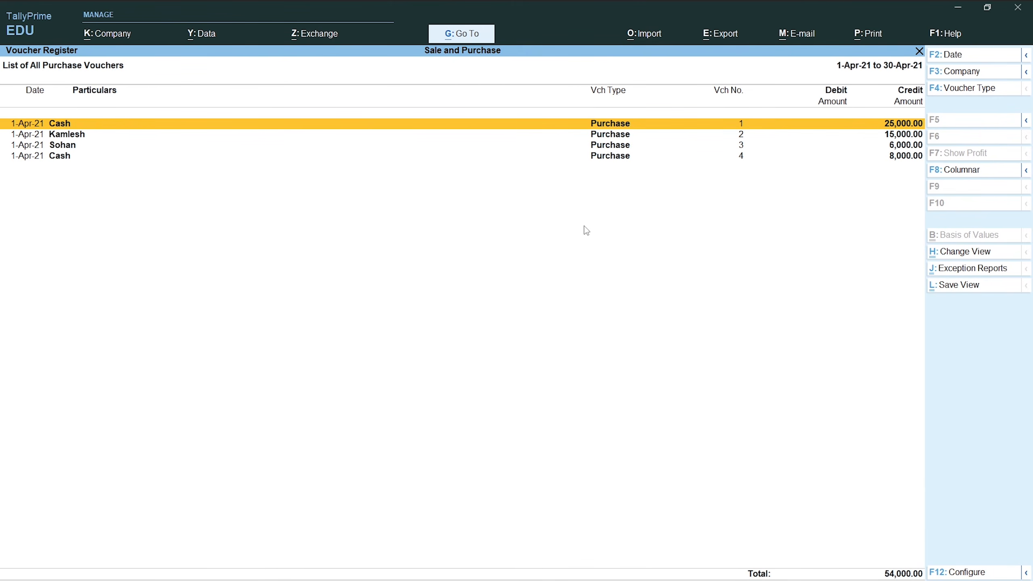